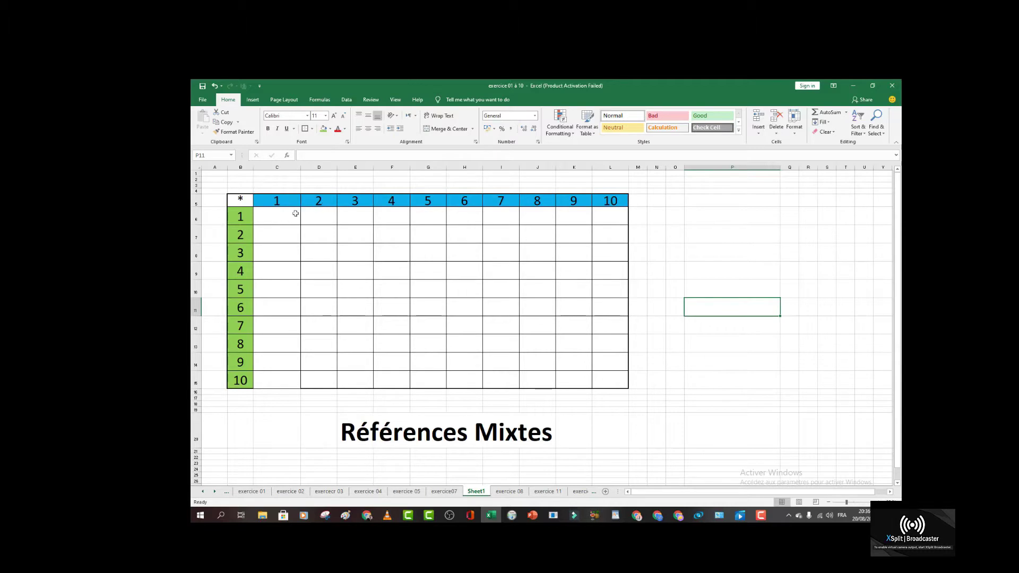
Enter =B6*C5 in C6 so it shows 1
left_click(272, 215)
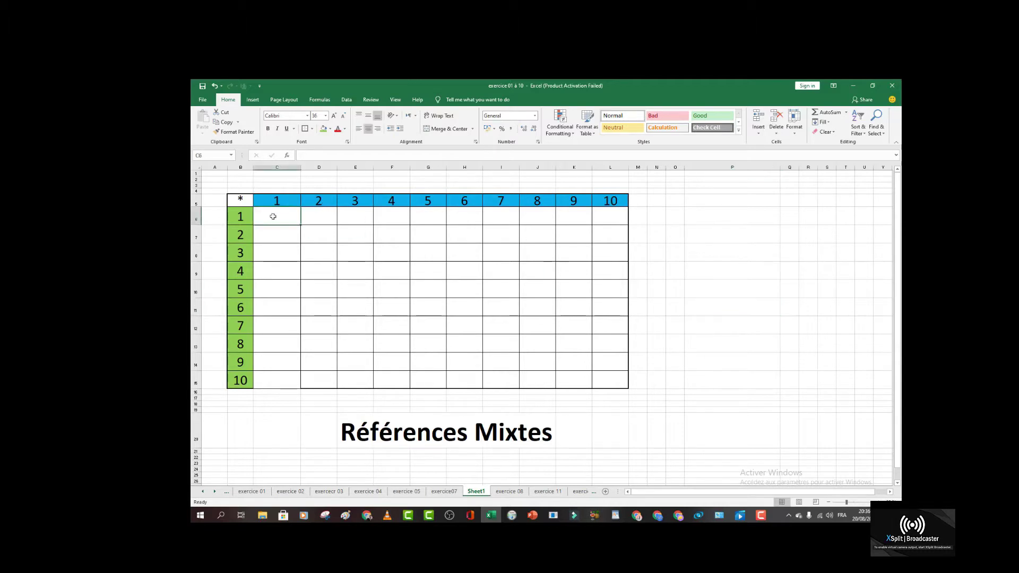
type("=")
left_click(241, 216)
type("*")
left_click(276, 200)
key("Return")
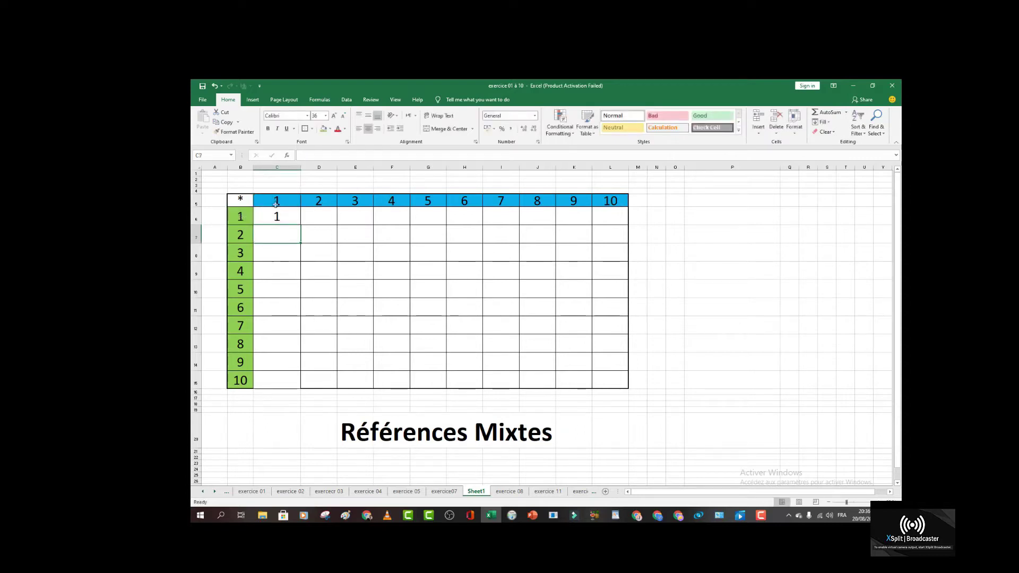
Enter =B7*C5 in C7 so it shows 2, and reselect C6
type("=")
left_click(237, 233)
type("*")
left_click(287, 201)
key("Return")
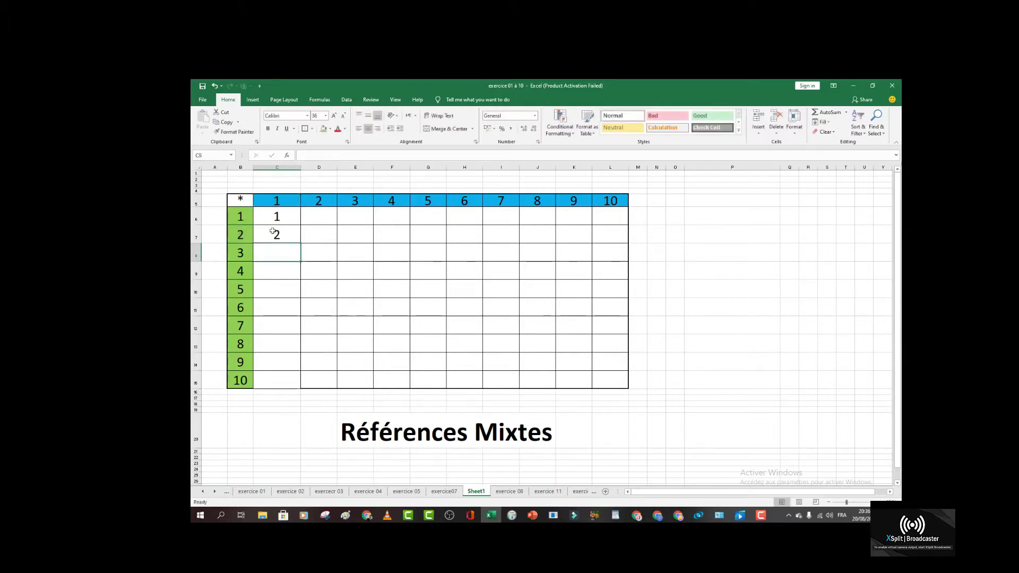
left_click(281, 215)
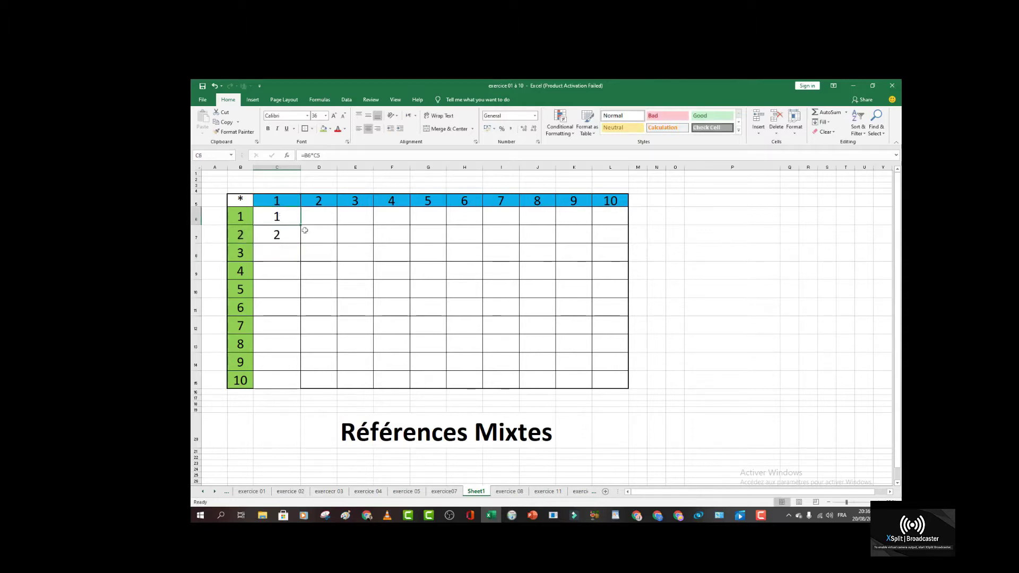
Fill C6's formula down to C15 and widen column C so 3628800 fits
left_click_drag(301, 225, 301, 389)
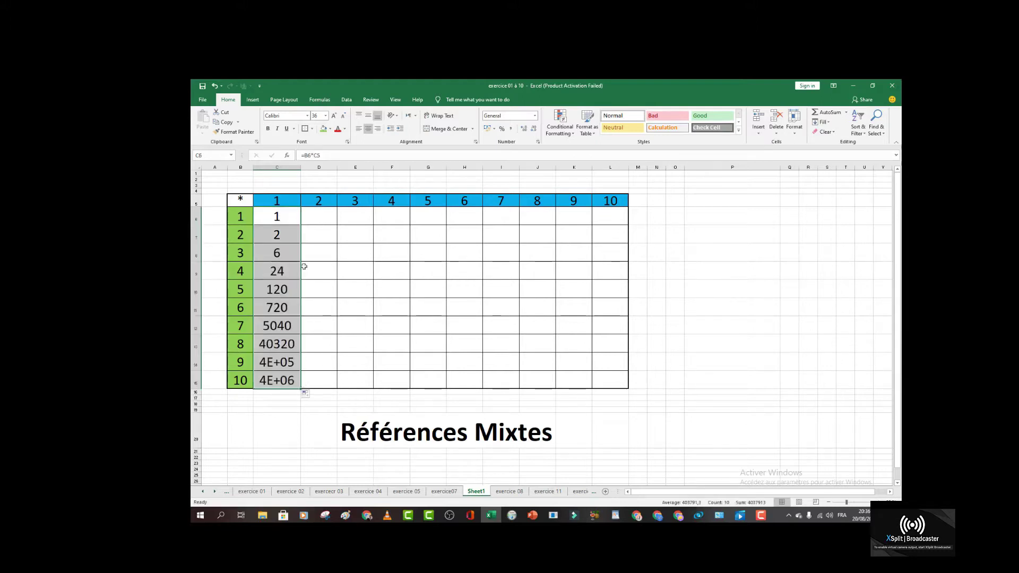
left_click_drag(299, 166, 311, 166)
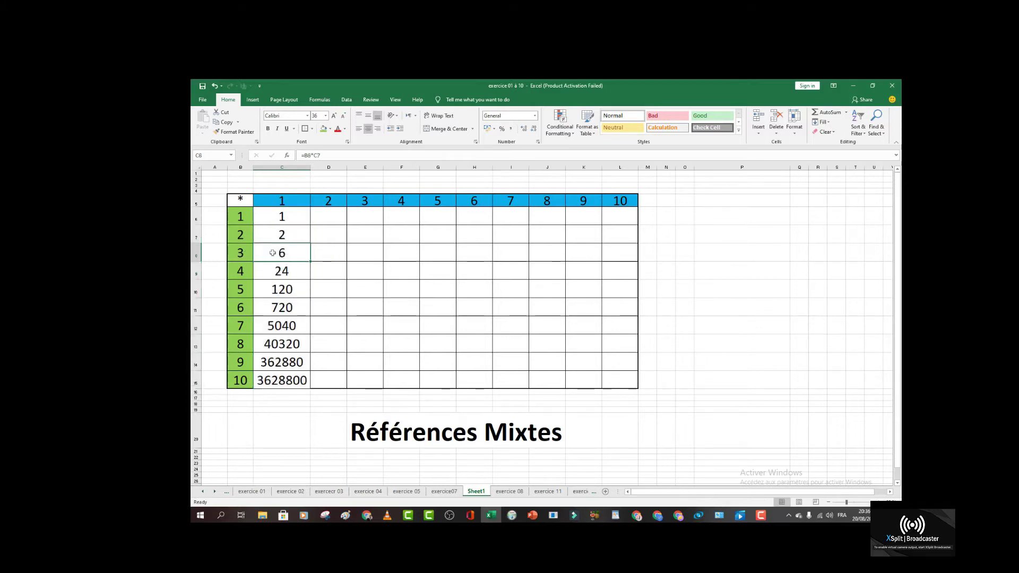
left_click_drag(265, 248, 281, 380)
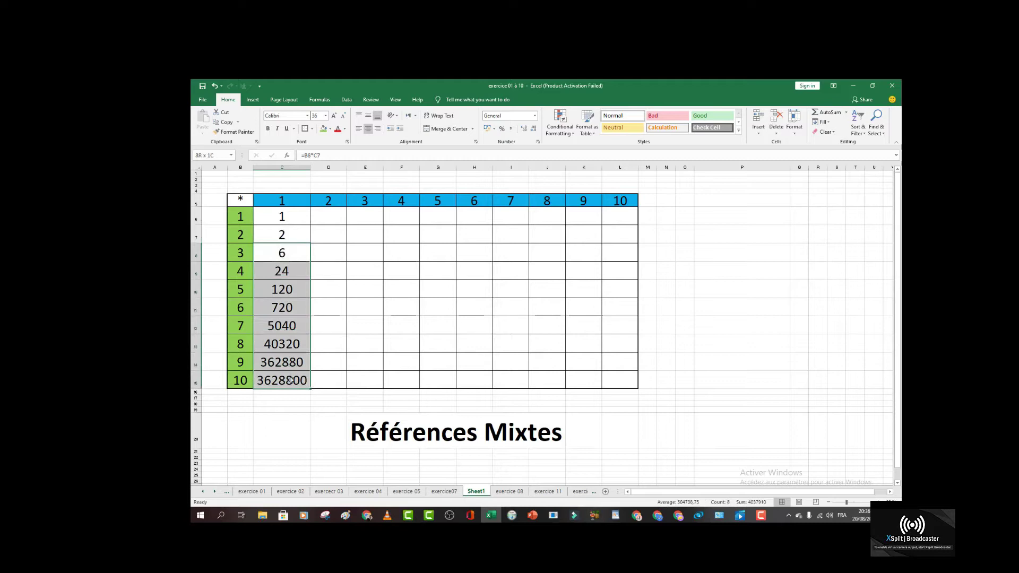
double_click(288, 252)
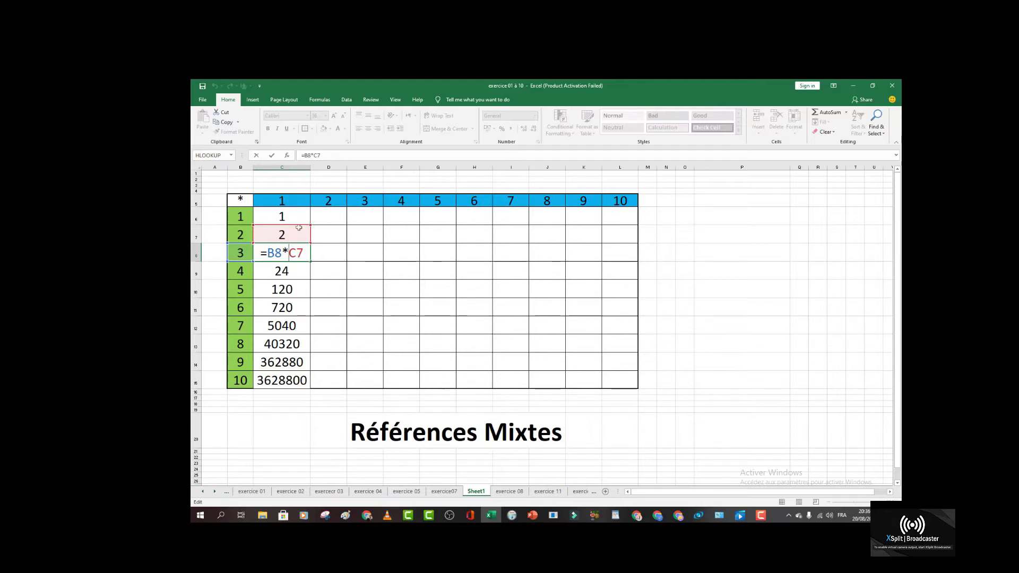
key("Return")
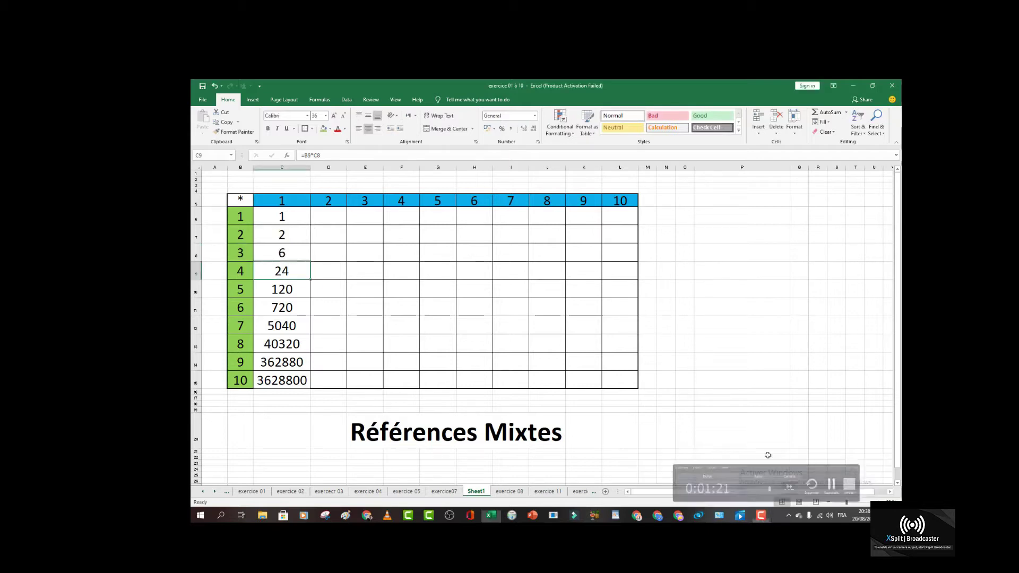
left_click(289, 375)
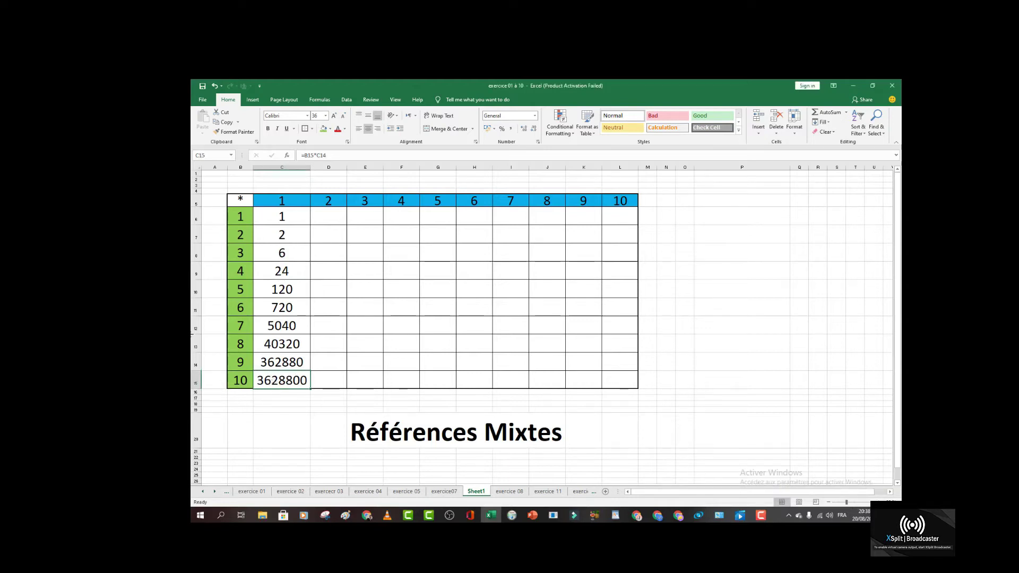
left_click(286, 252)
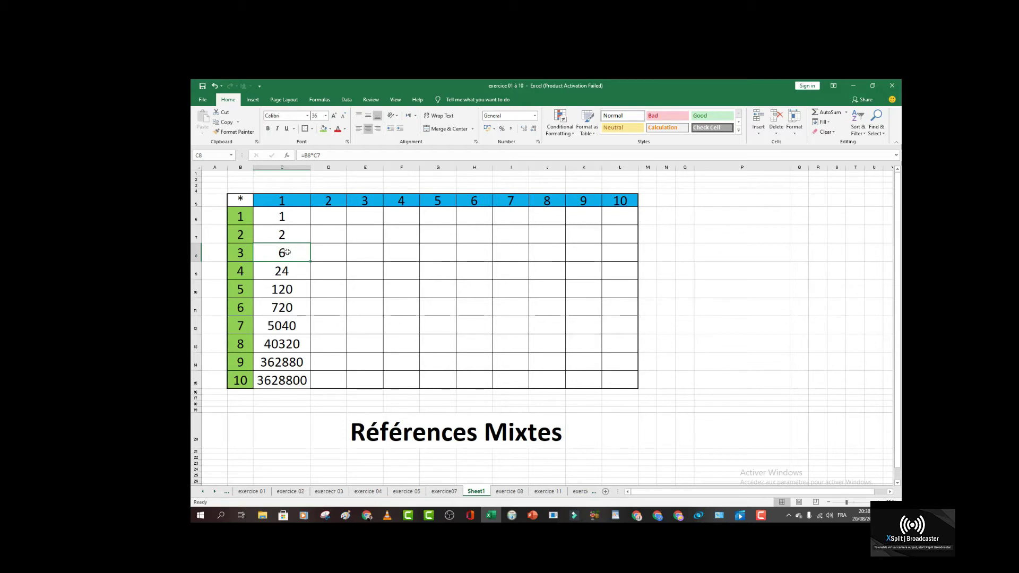
left_click(760, 514)
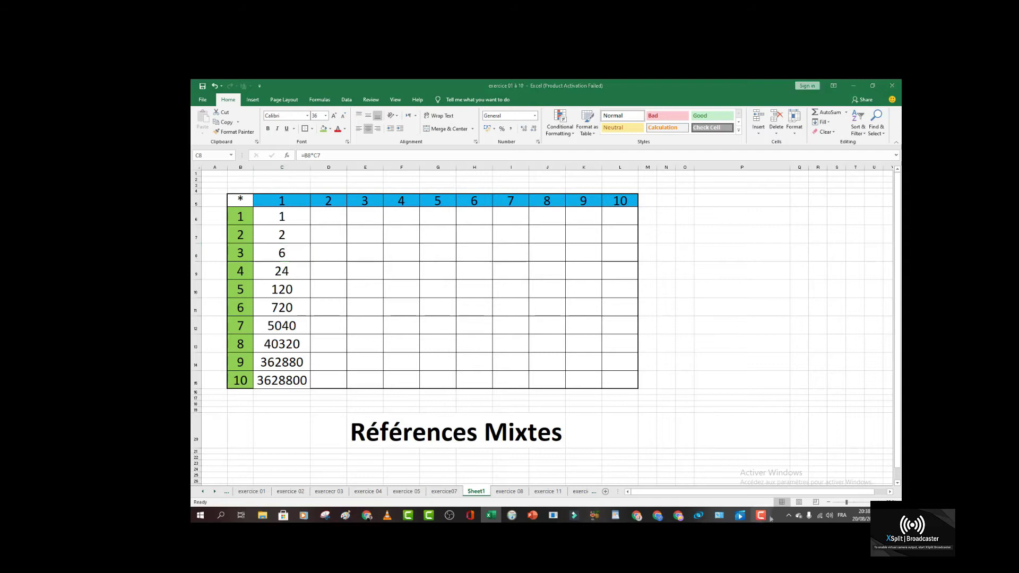
left_click(859, 484)
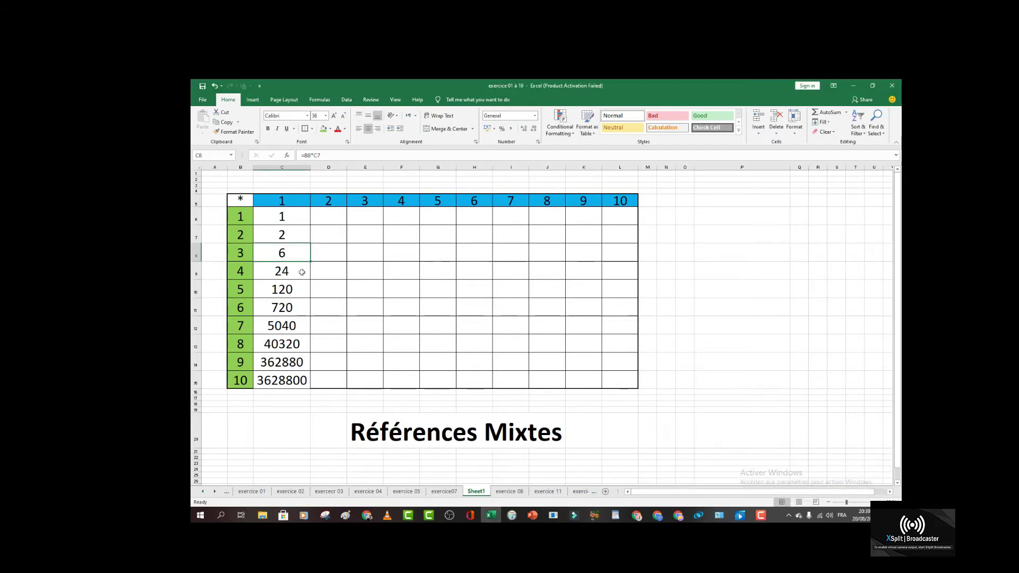
Enter =B8*C5 in C8 and =B9*D5 in D9, giving 3 and 8
left_click(760, 514)
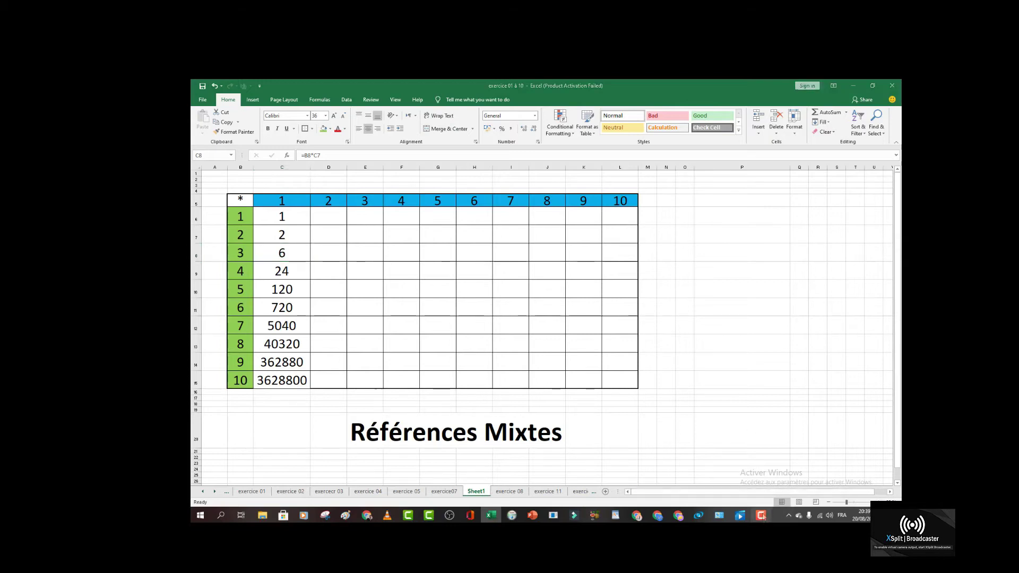
left_click(857, 480)
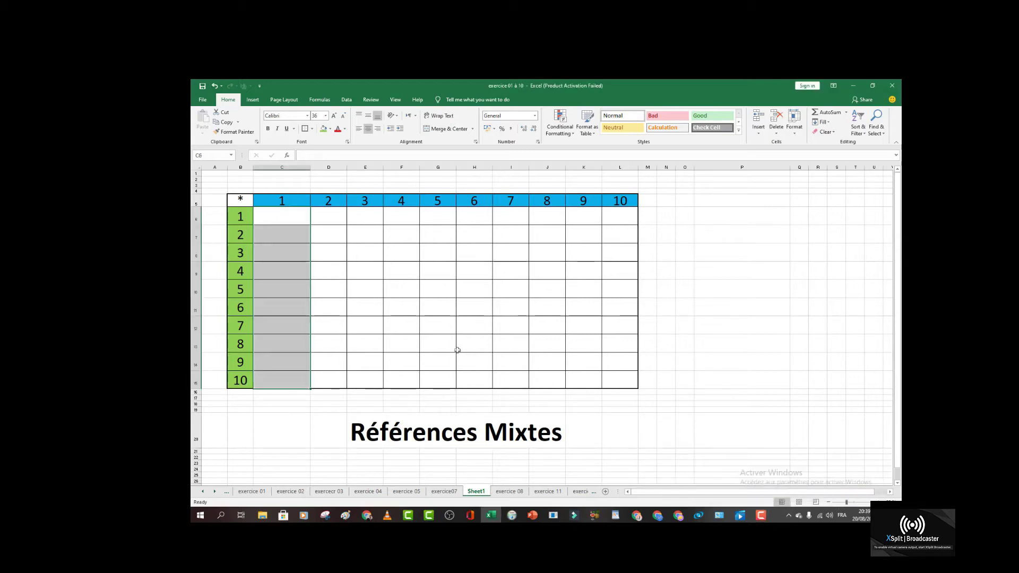
left_click(289, 253)
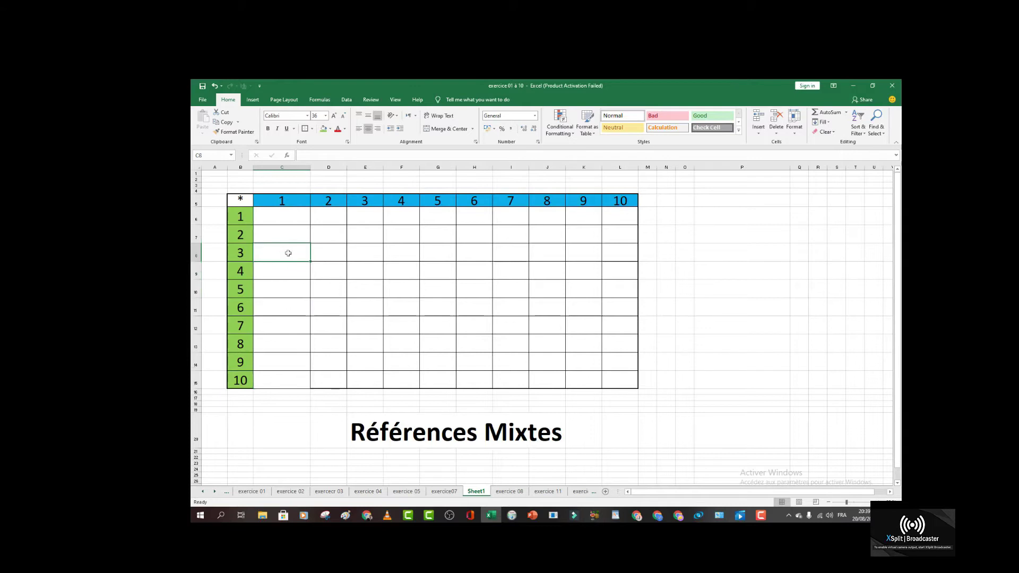
type("=")
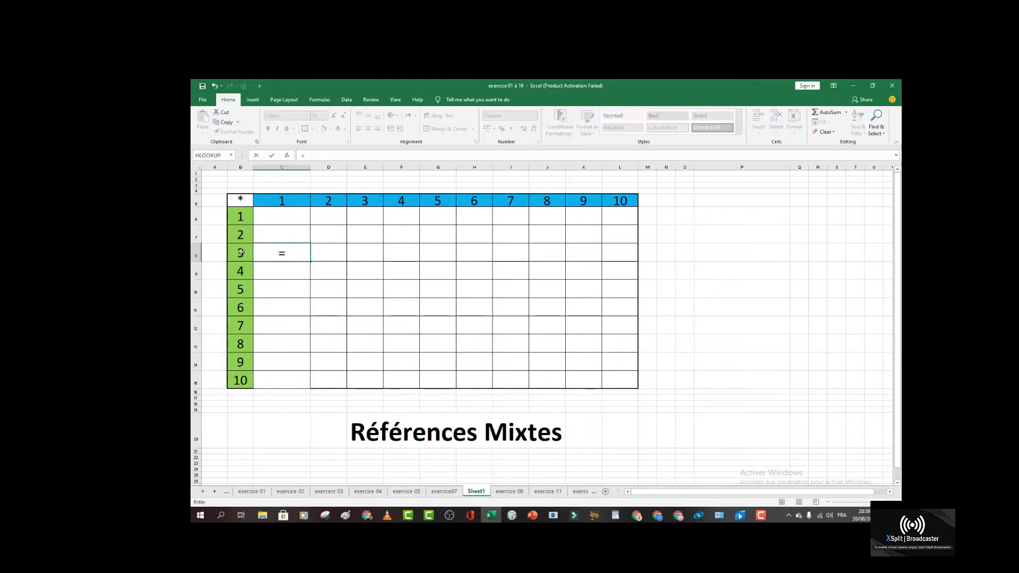
left_click(240, 253)
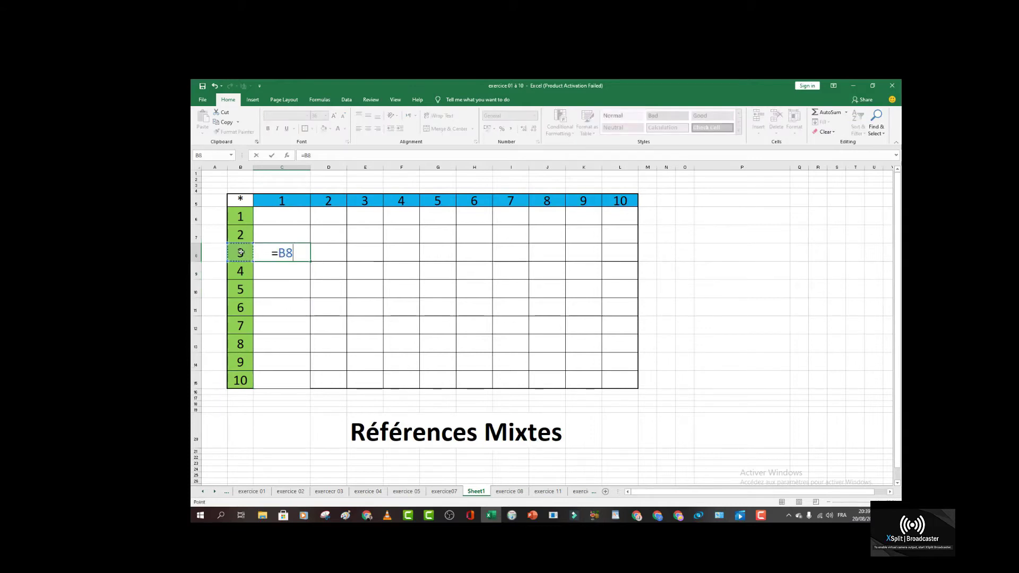
type("*")
left_click(291, 200)
key("Return")
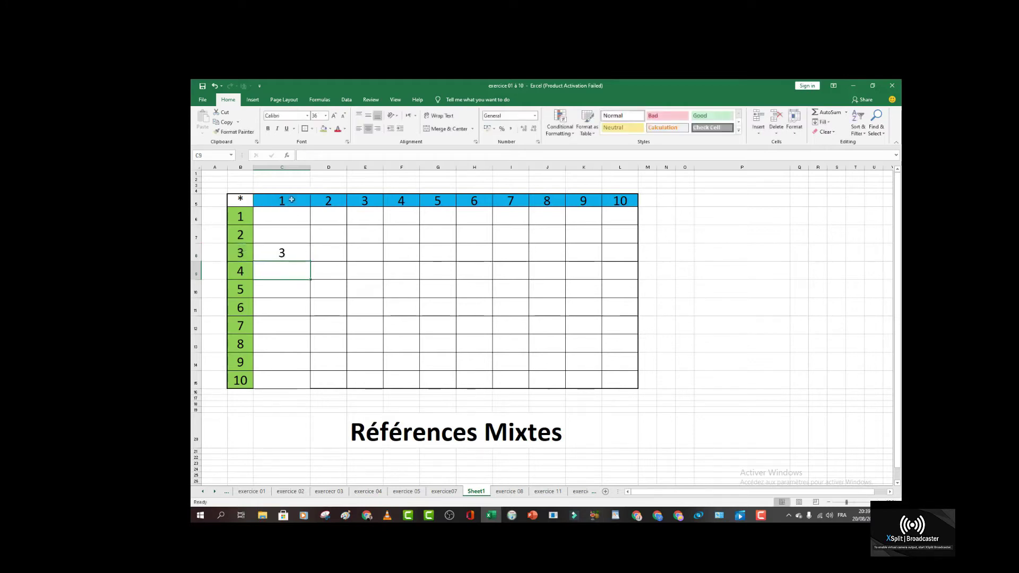
left_click(331, 274)
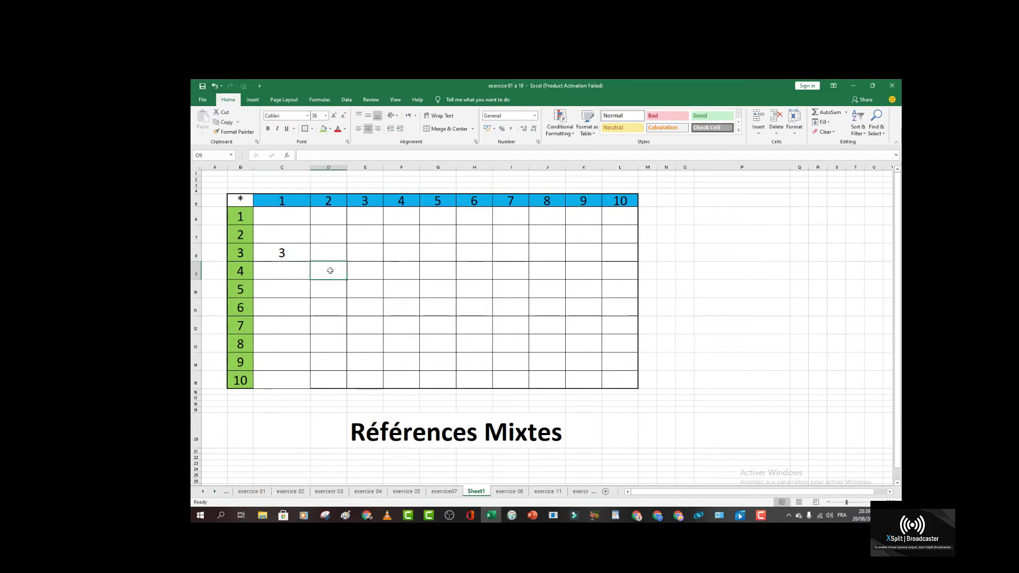
type("=")
left_click(240, 270)
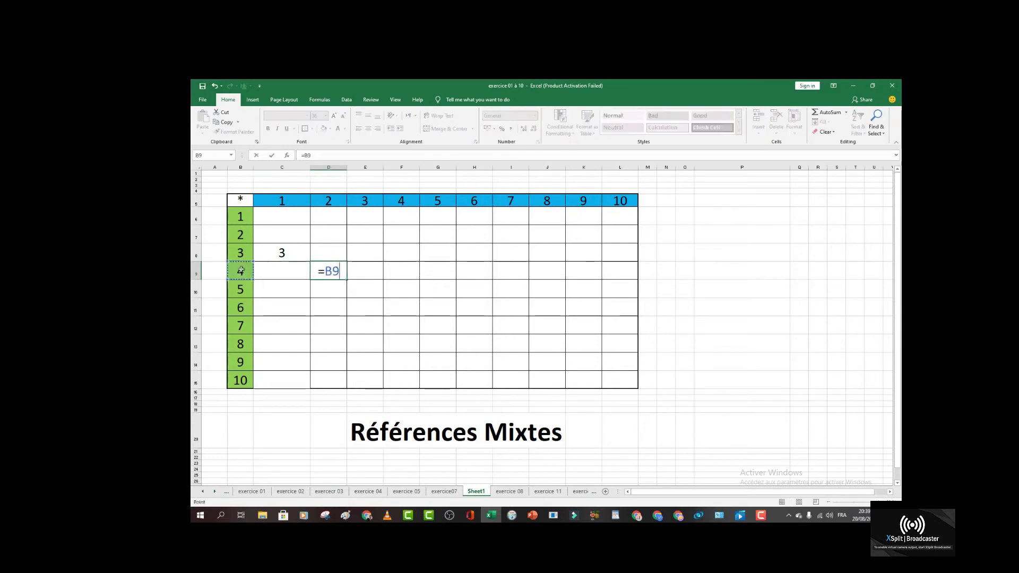
type("*")
left_click(333, 200)
key("Return")
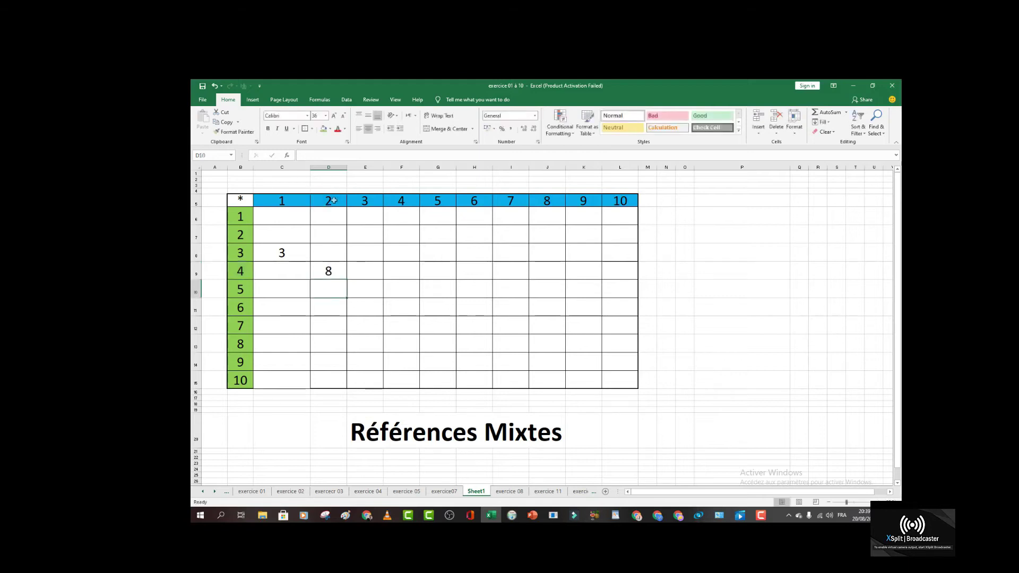
Enter =B10*E5 in E10 and =B12*F5 in F12, giving 15 and 28
left_click(365, 287)
type("=")
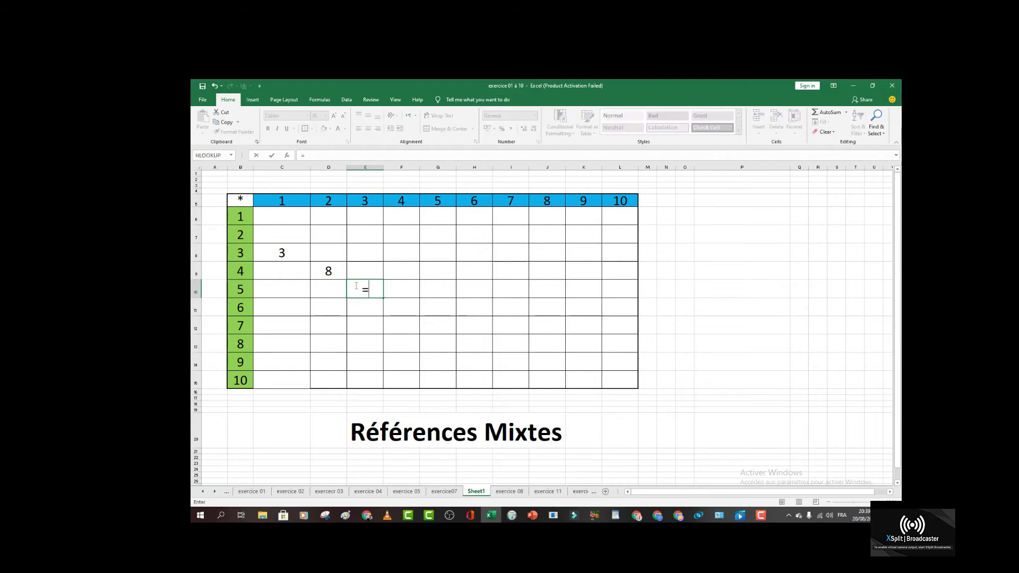
left_click(253, 286)
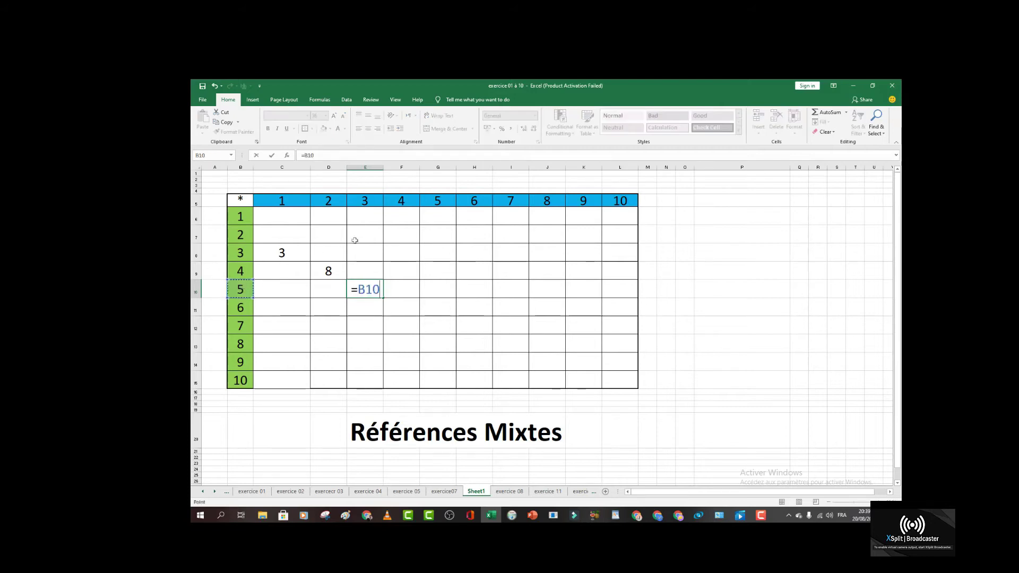
type("*")
left_click(371, 200)
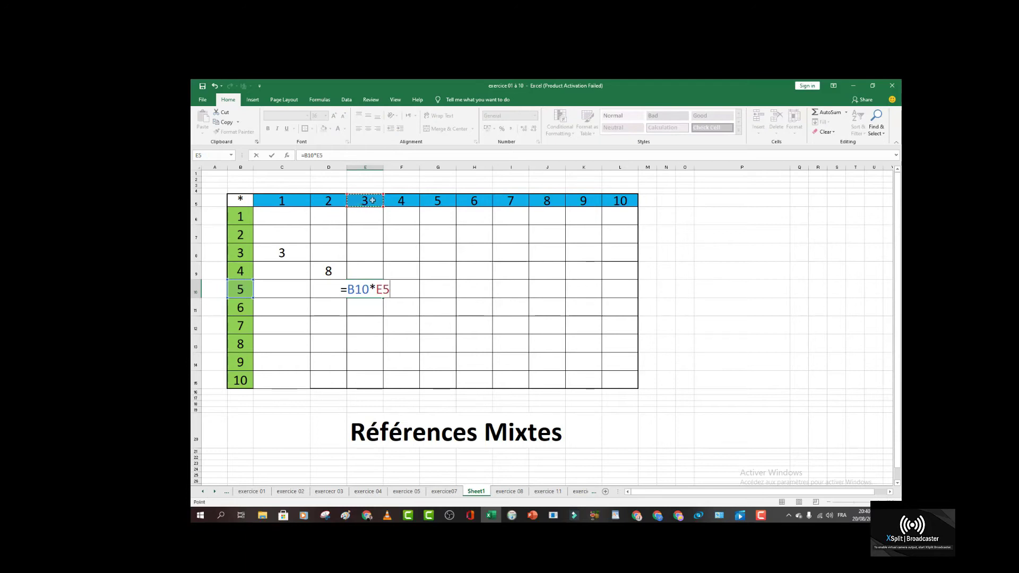
key("Return")
key("Down")
left_click(405, 326)
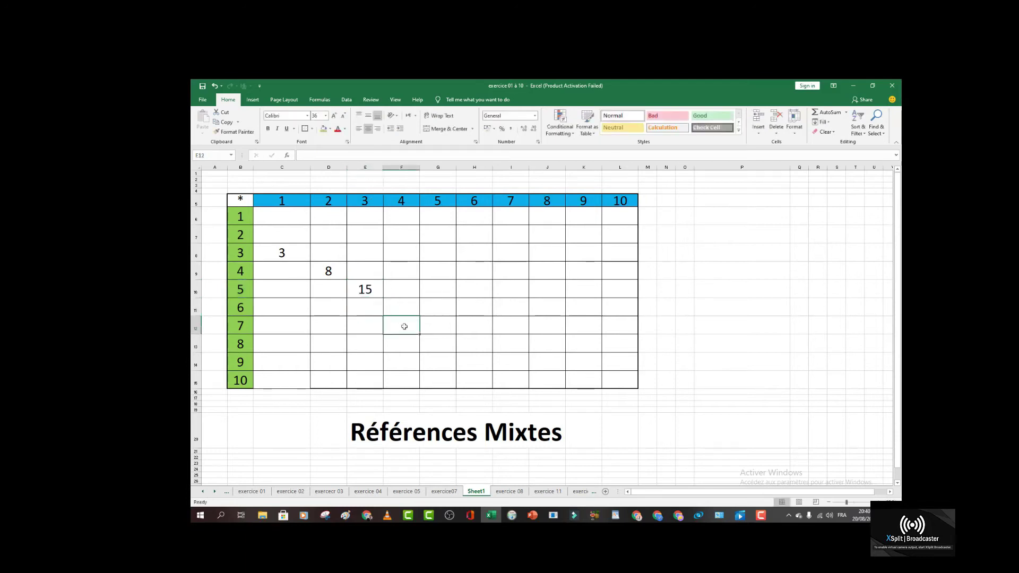
type("=")
left_click(248, 321)
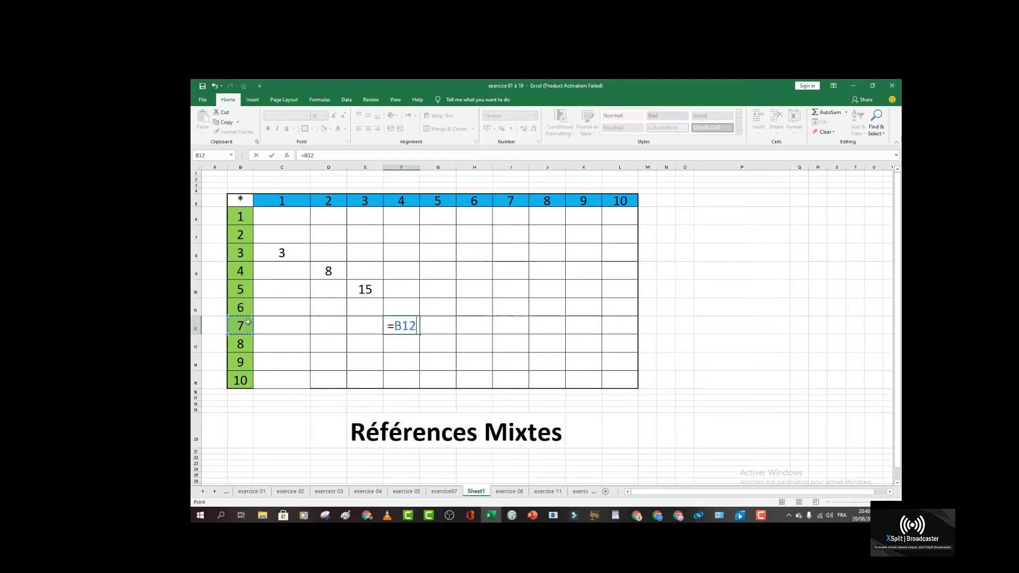
type("*")
left_click(403, 200)
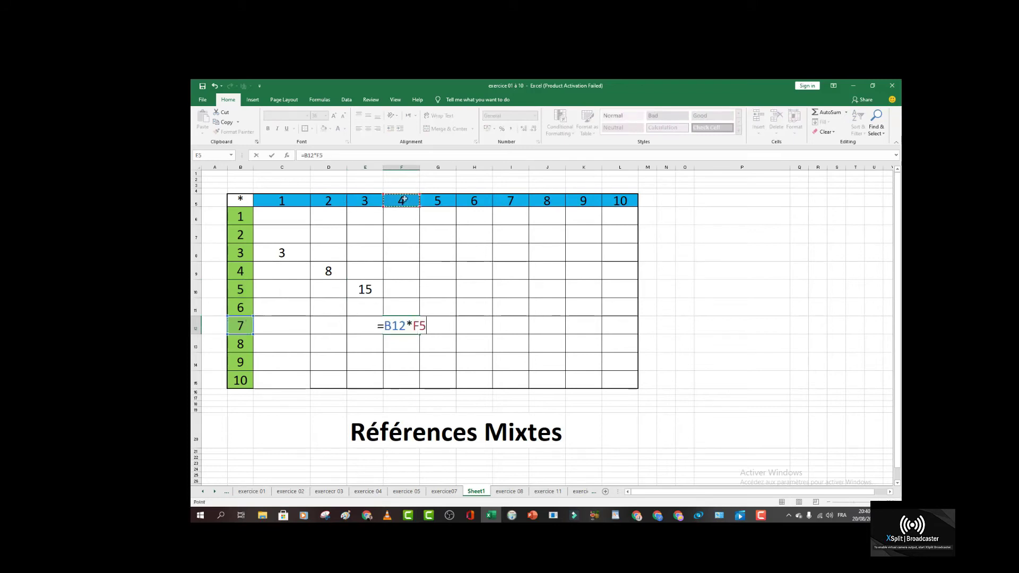
key("Return")
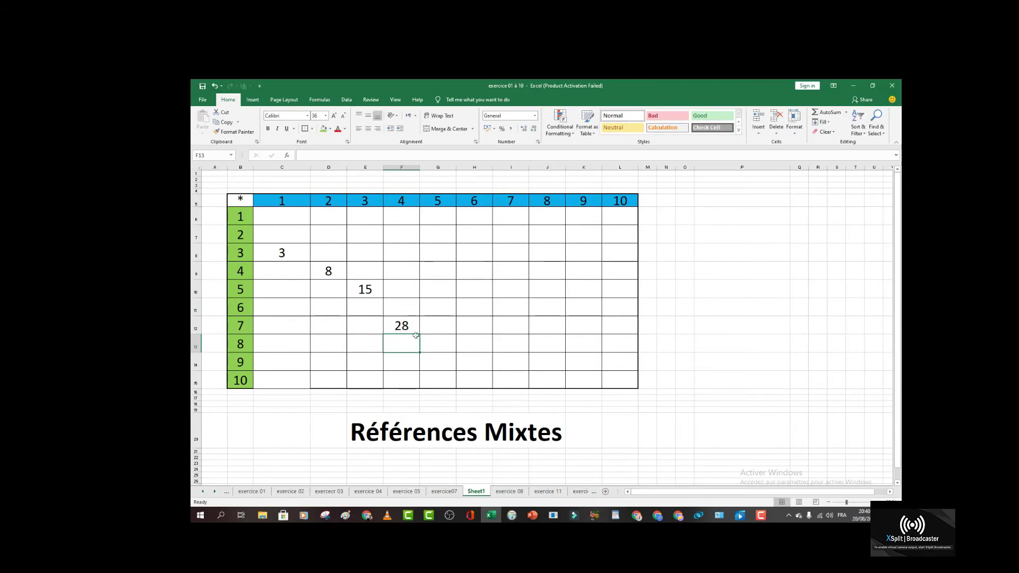
Enter =B14*G5 in G14 so it shows 45
left_click(433, 357)
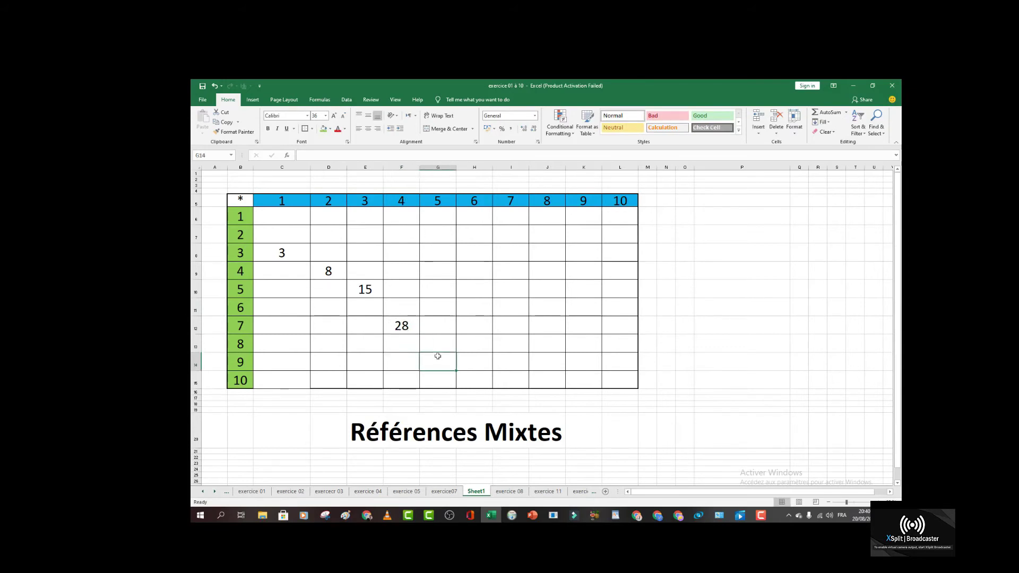
type("=")
left_click(249, 361)
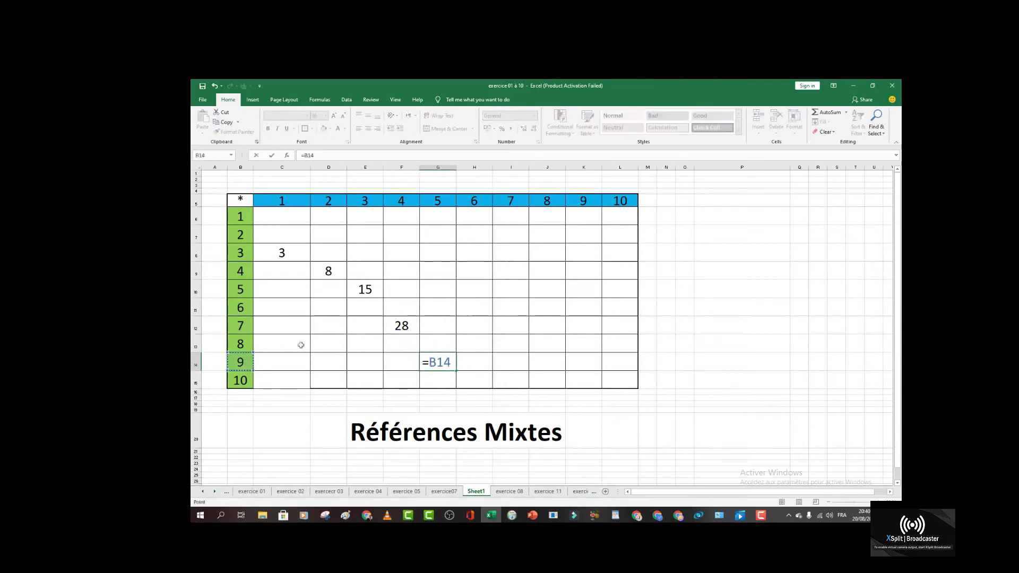
type("*")
left_click(439, 200)
key("Return")
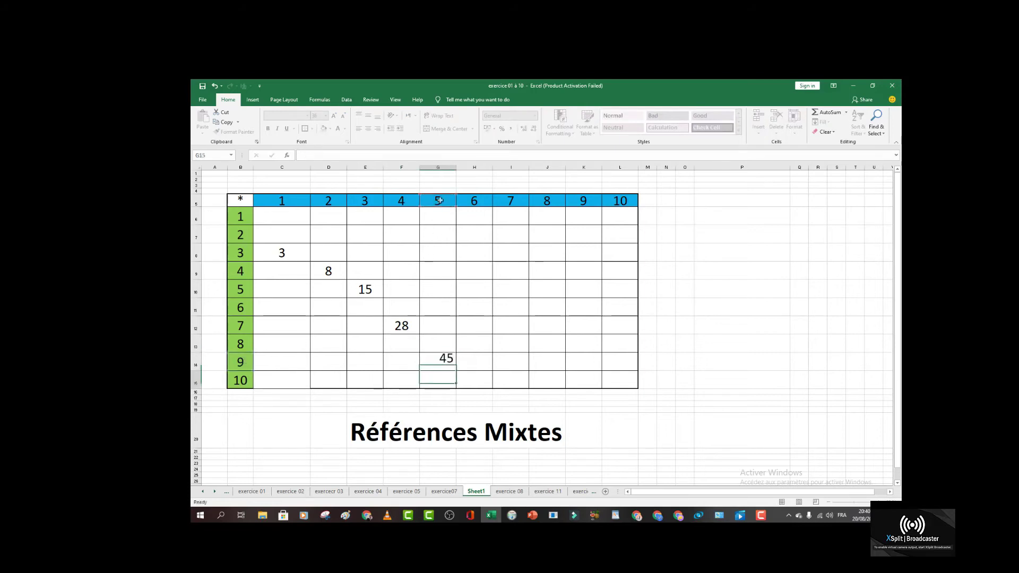
left_click(762, 518)
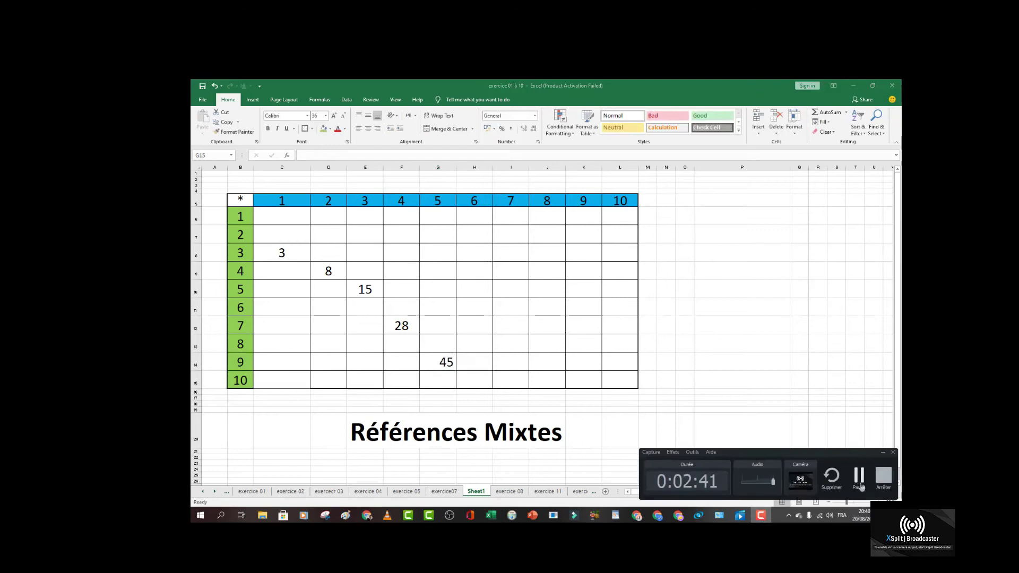
left_click(762, 518)
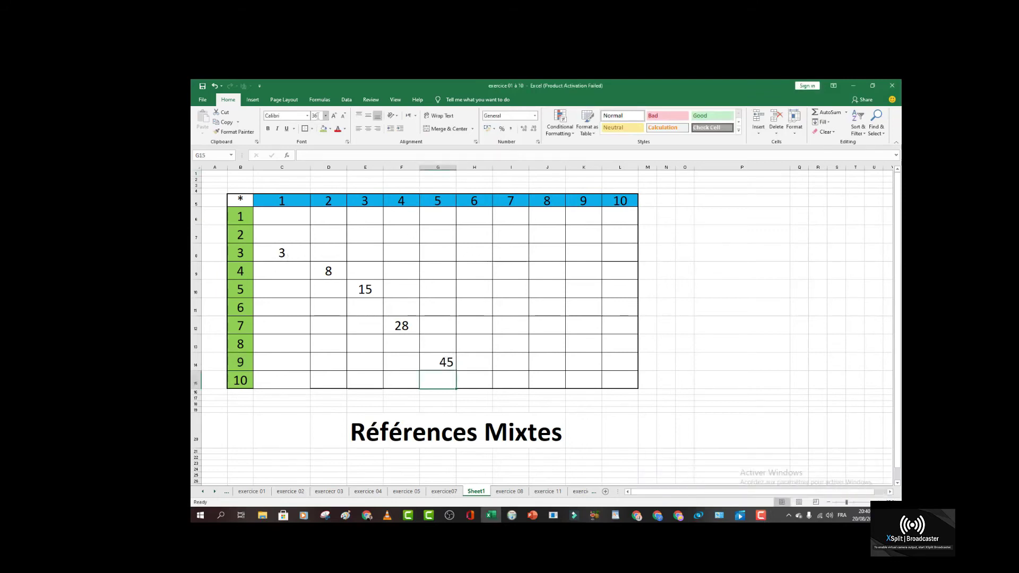
left_click(318, 100)
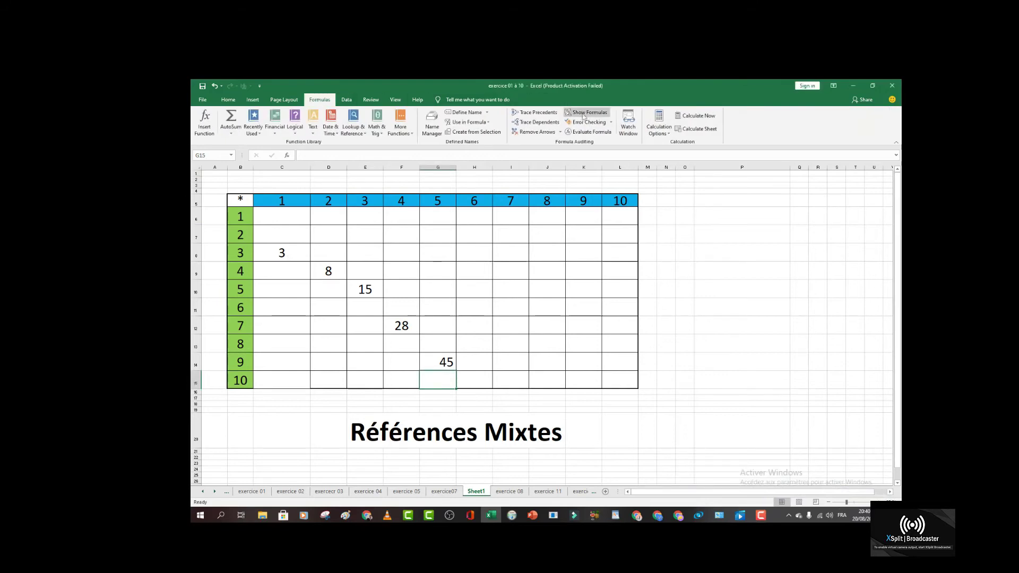
Turn on Show Formulas and inspect the formulas in C8, D9, E10, F12 and G14
left_click(586, 113)
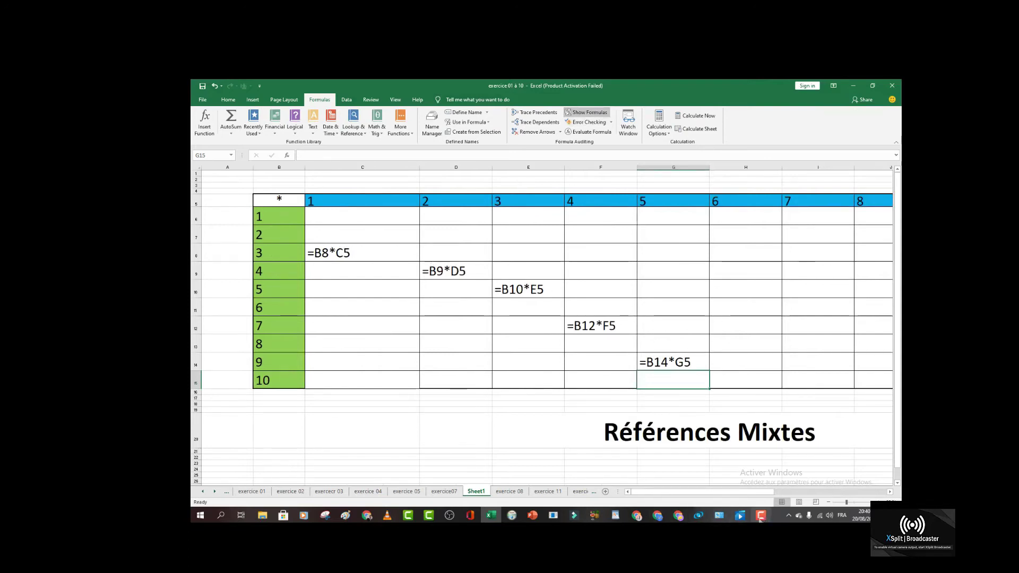
left_click(339, 253)
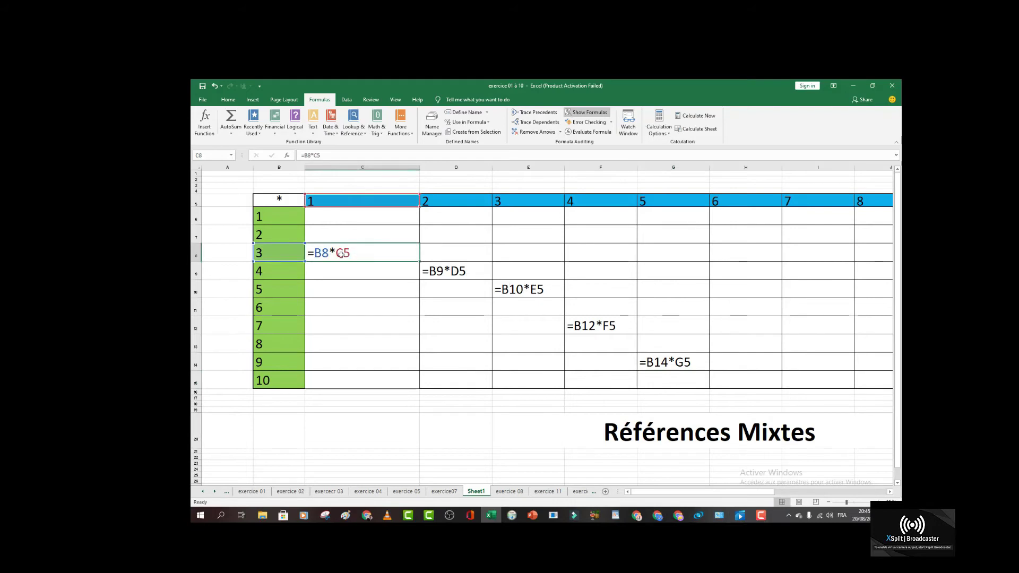
double_click(329, 253)
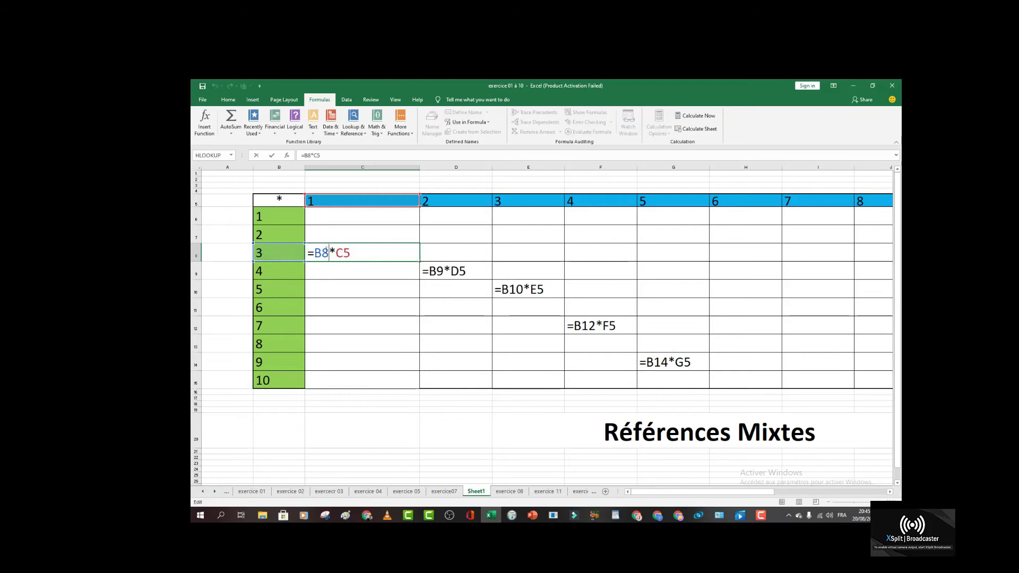
left_click(427, 270)
left_click(512, 290)
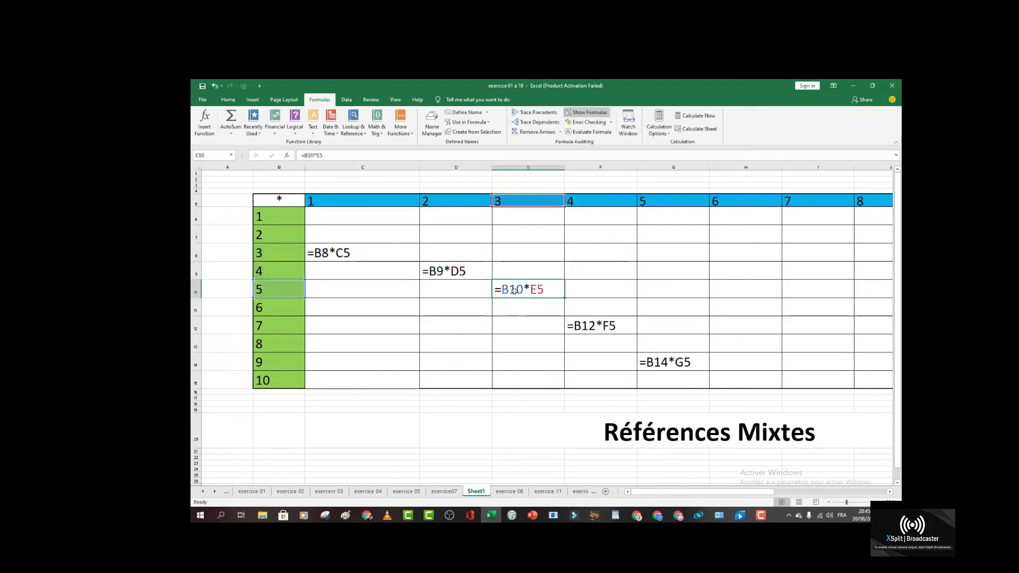
left_click(581, 325)
left_click(651, 361)
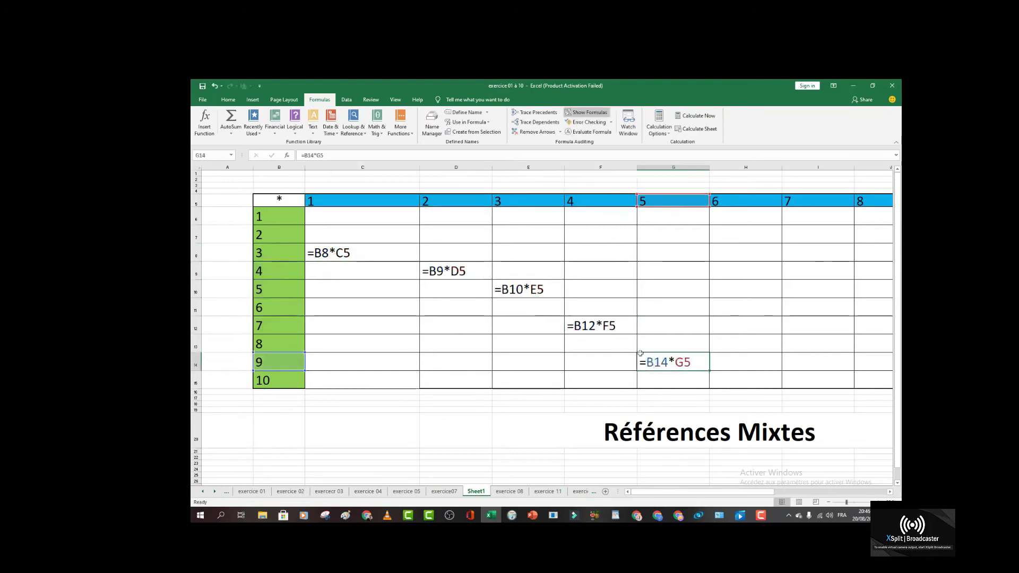
Compare C8's =B8*C5 against the D9, E10, F12 and G14 formulas, ending in C8
left_click(324, 254)
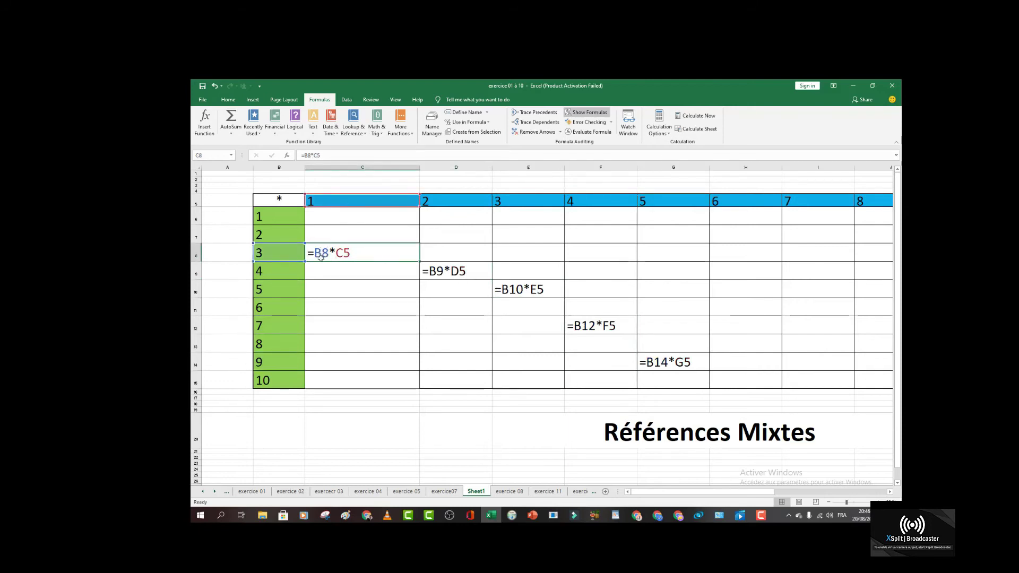
left_click(433, 273)
left_click(506, 290)
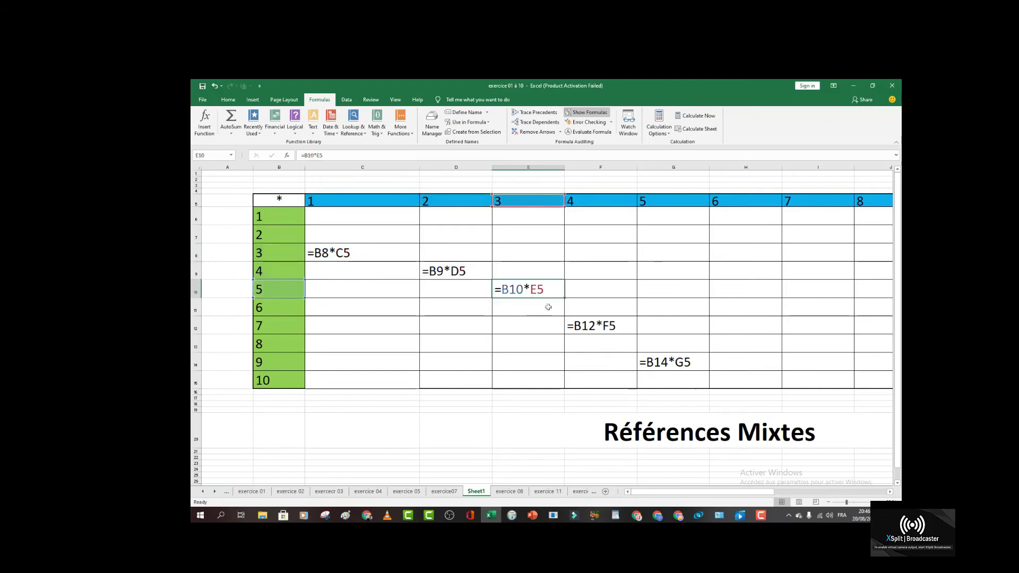
left_click(573, 323)
left_click(644, 361)
left_click(321, 252)
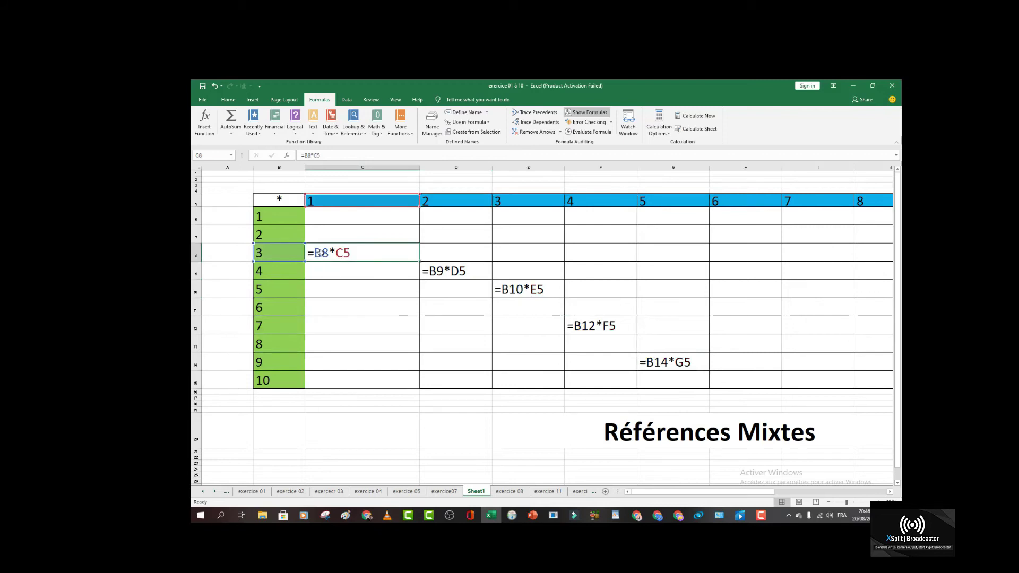
double_click(318, 252)
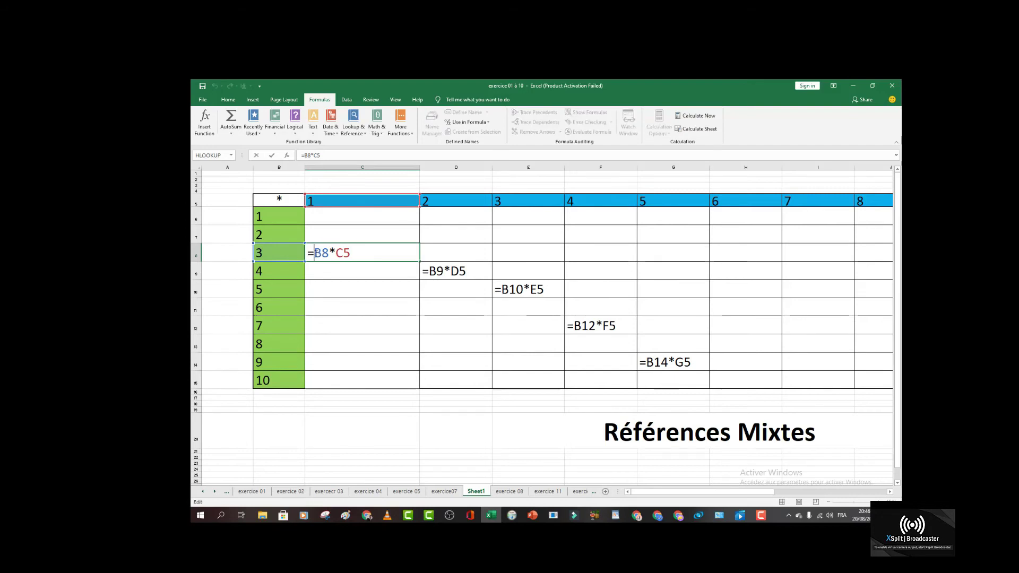
Open the D9, E10, F12 and G14 formulas in edit mode to check their references
type("§")
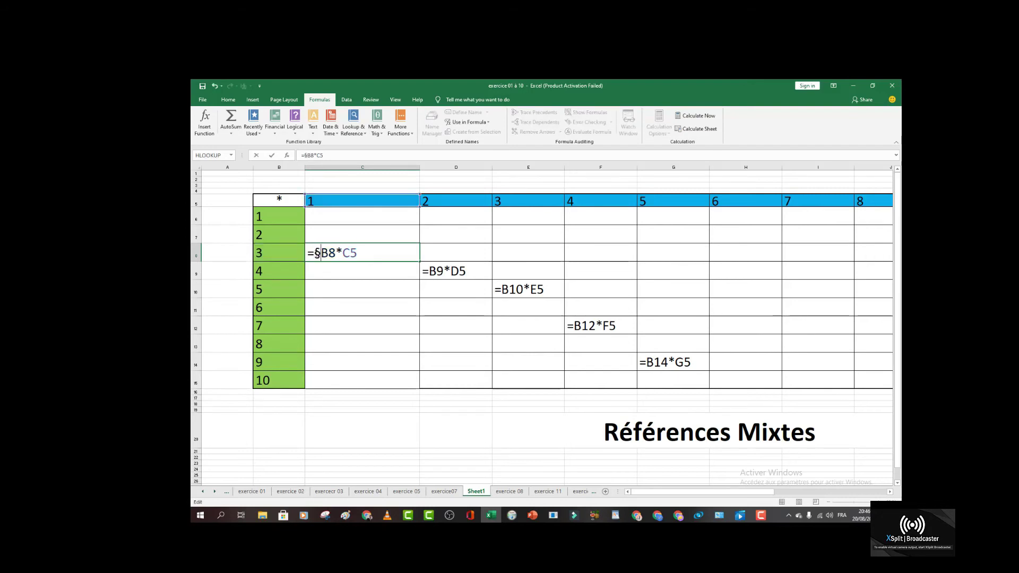
left_click(760, 515)
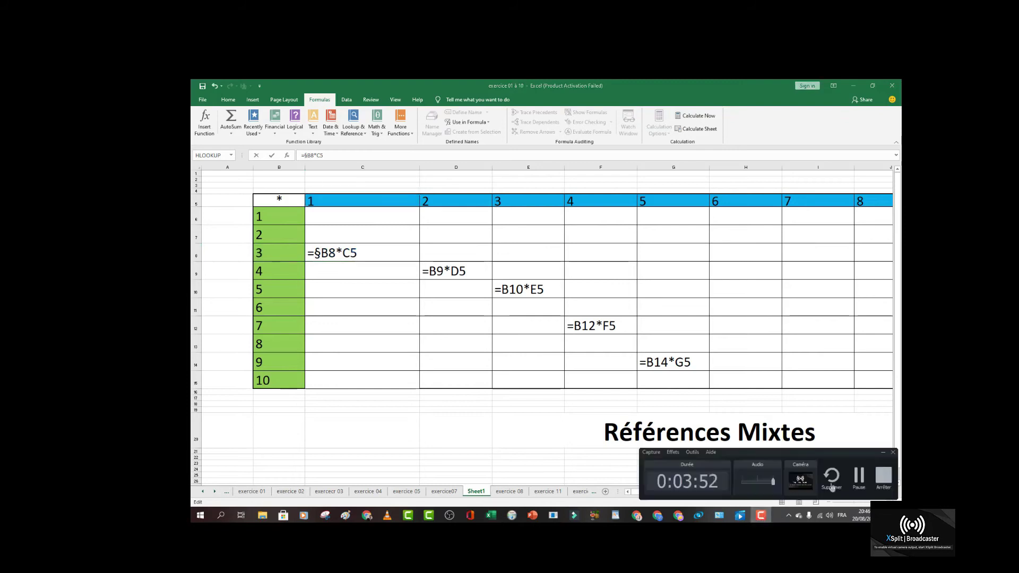
left_click(859, 483)
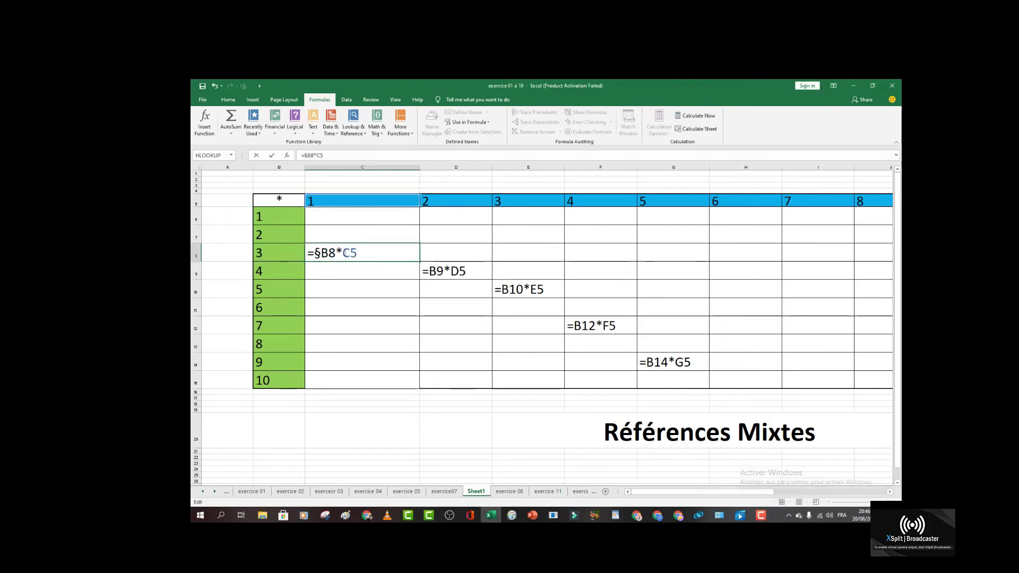
double_click(465, 271)
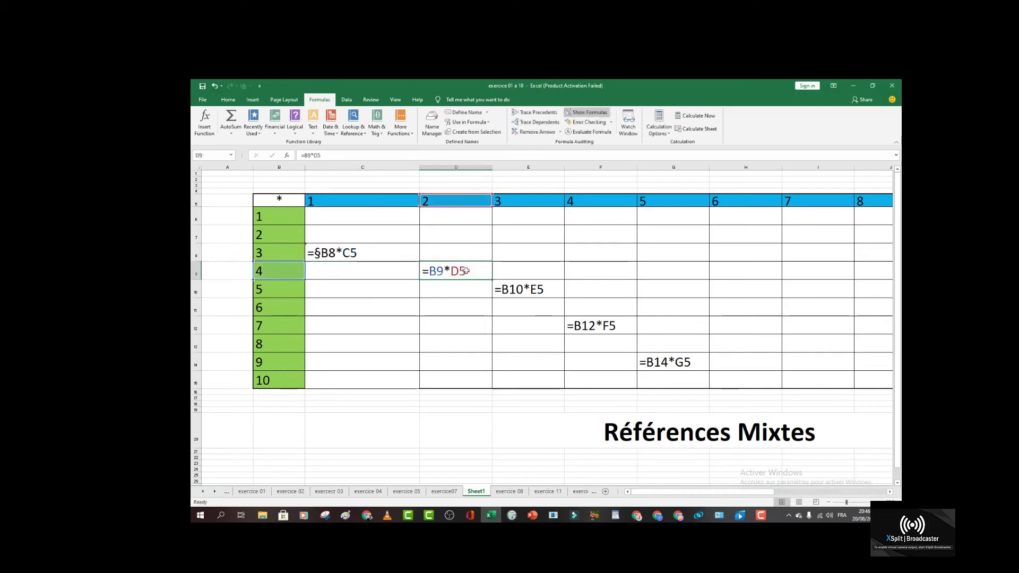
double_click(553, 296)
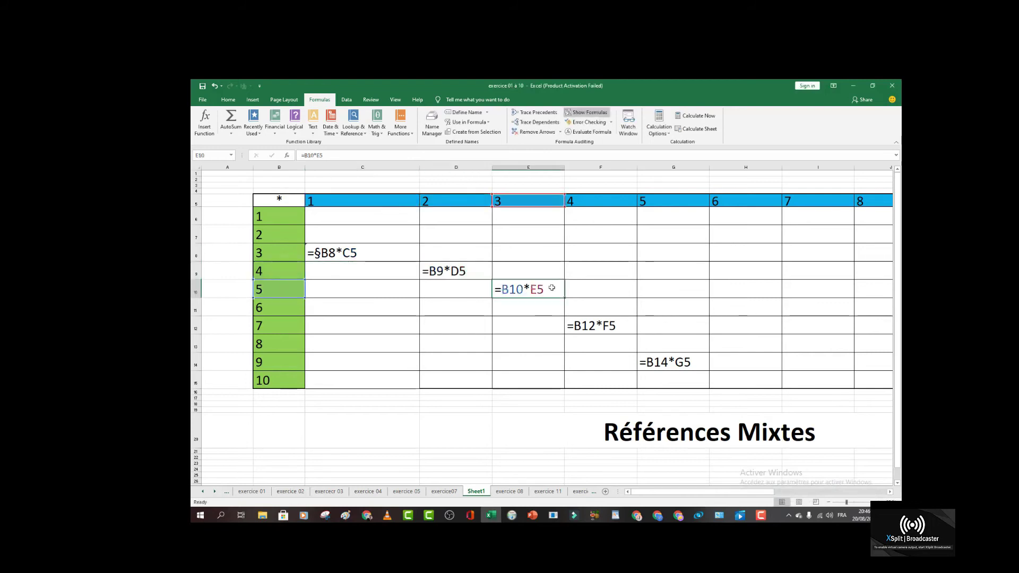
double_click(615, 325)
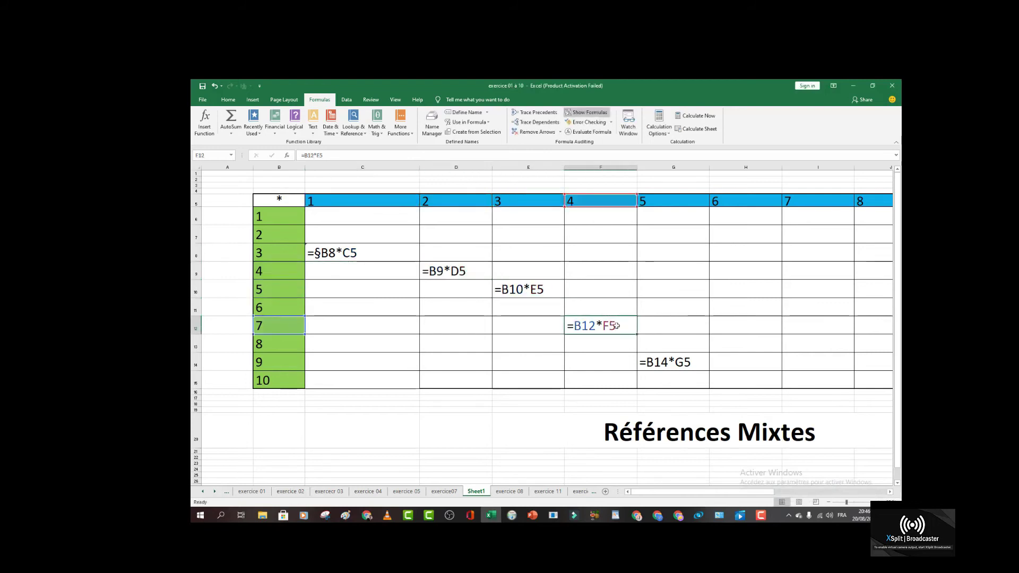
double_click(696, 363)
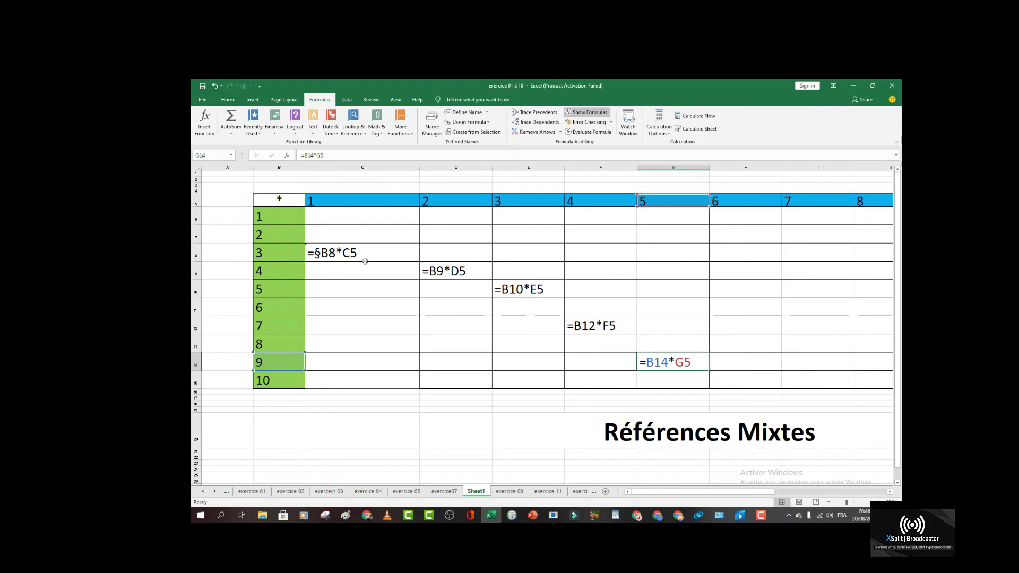
Change the C8 formula to the mixed-reference =$B8*C$5
double_click(350, 253)
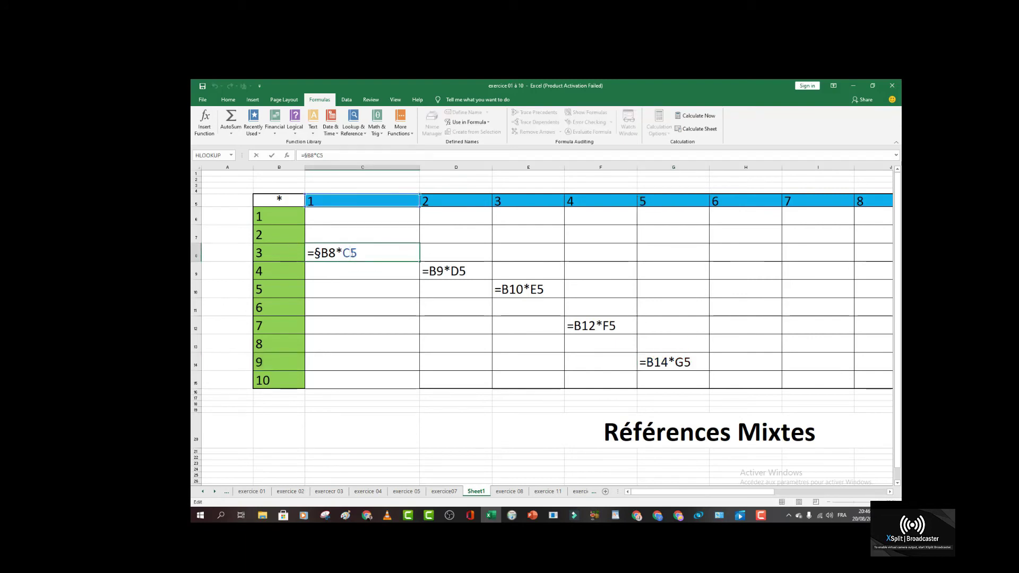
type("$")
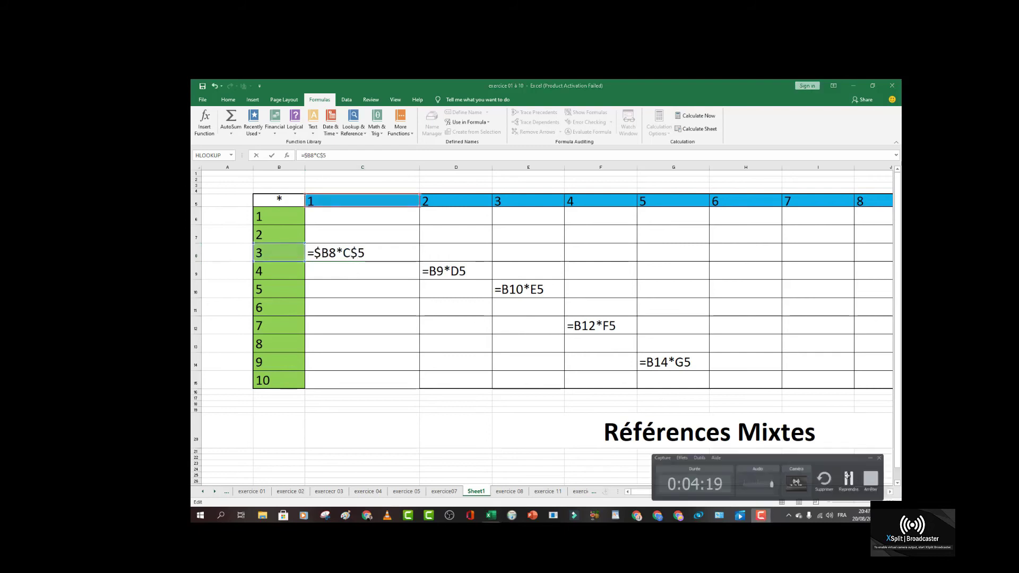
key("Left")
key("Left")
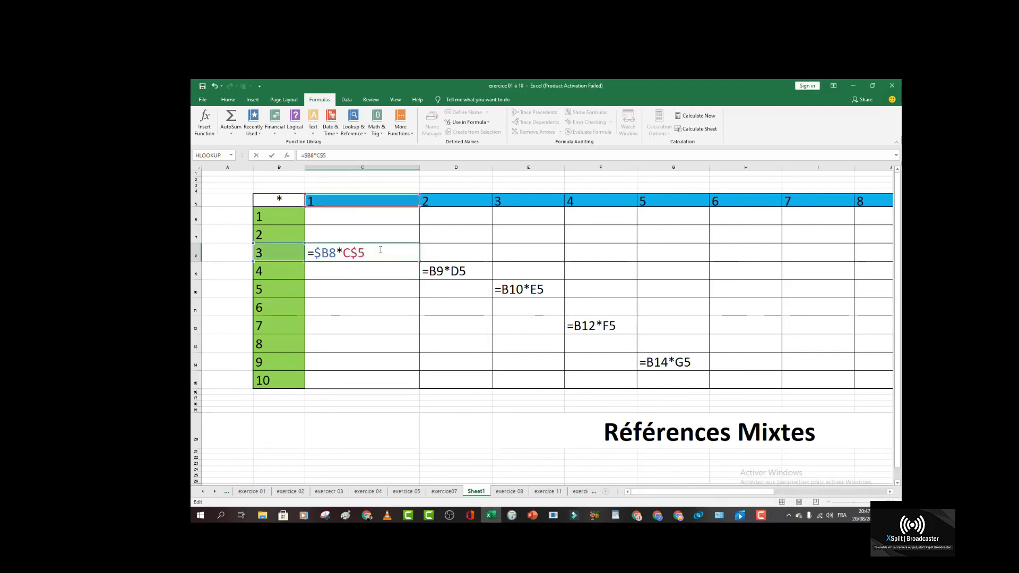
key("Return")
Select C8:G15 and switch Show Formulas off to display calculated values
left_click(380, 250)
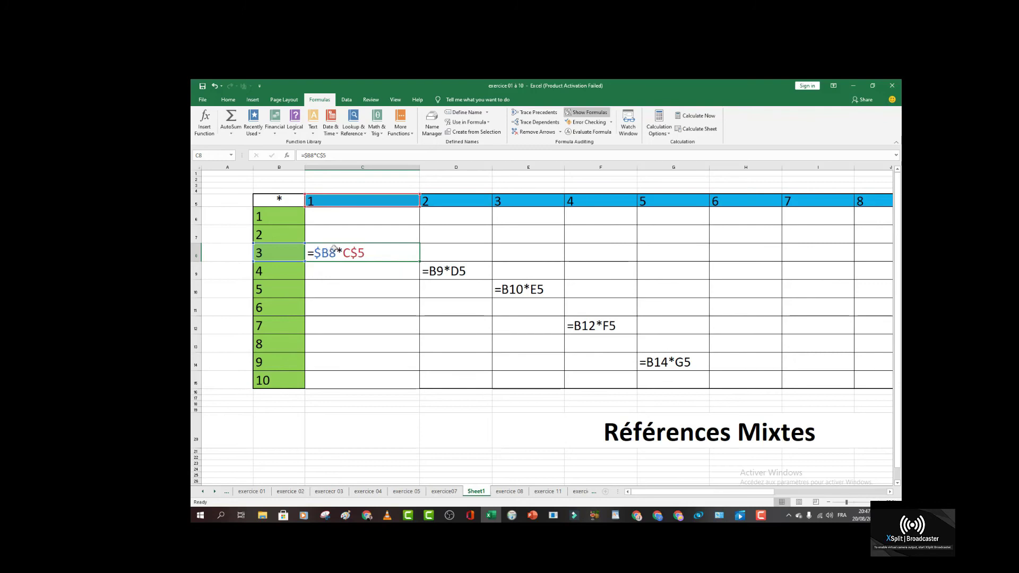
mouse_move(333, 249)
left_mouse_down()
mouse_move(546, 375)
mouse_move(677, 380)
left_mouse_up()
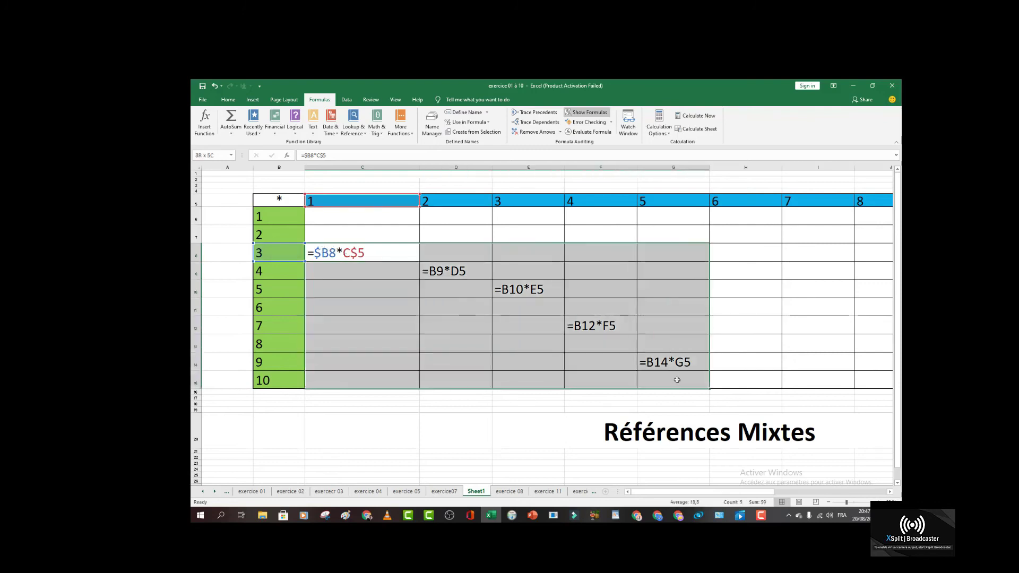
left_click(576, 113)
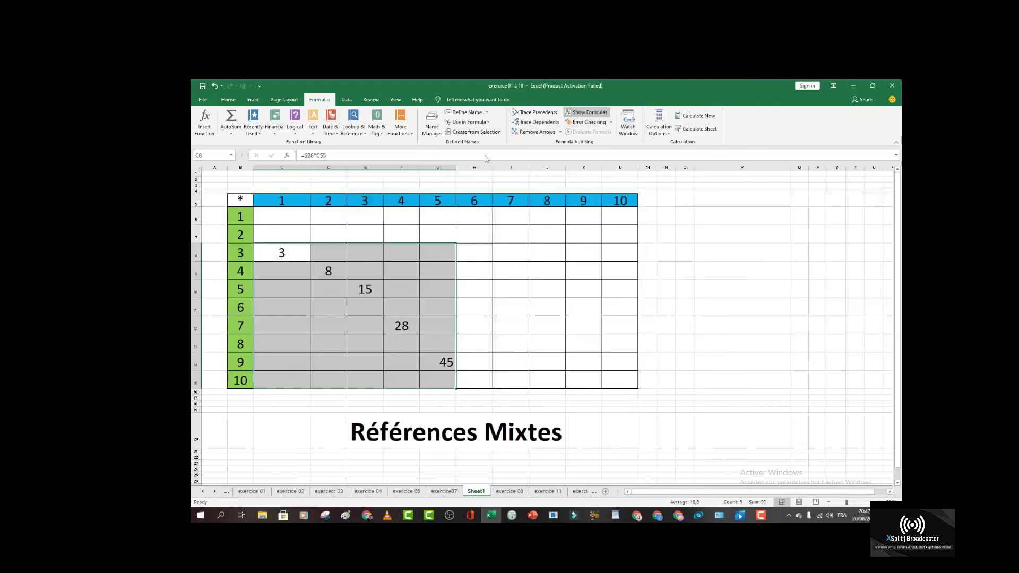
Copy =$B8*C$5 down column C from C6 to C15, then across to column L
left_click(282, 251)
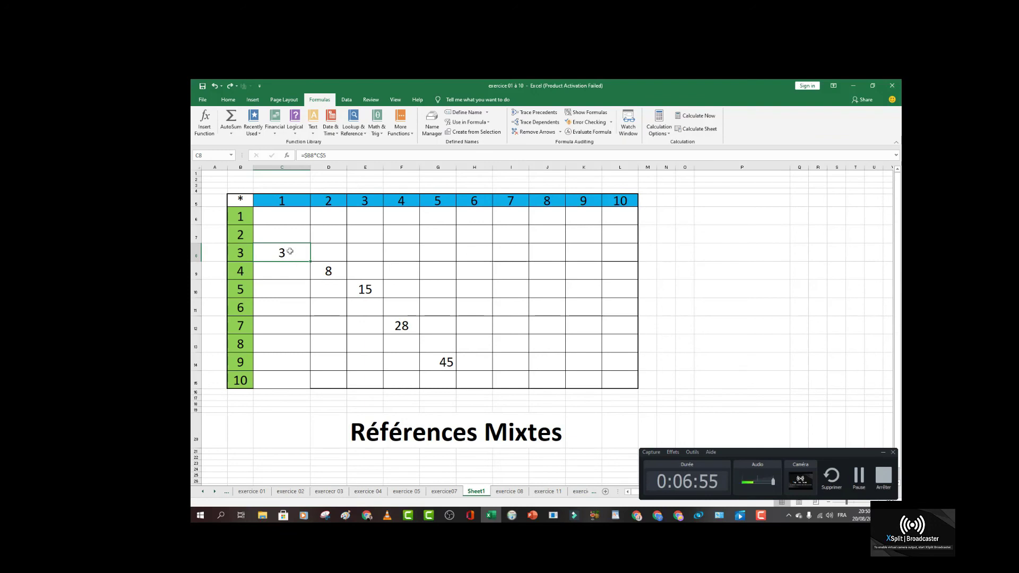
left_click_drag(312, 260, 303, 389)
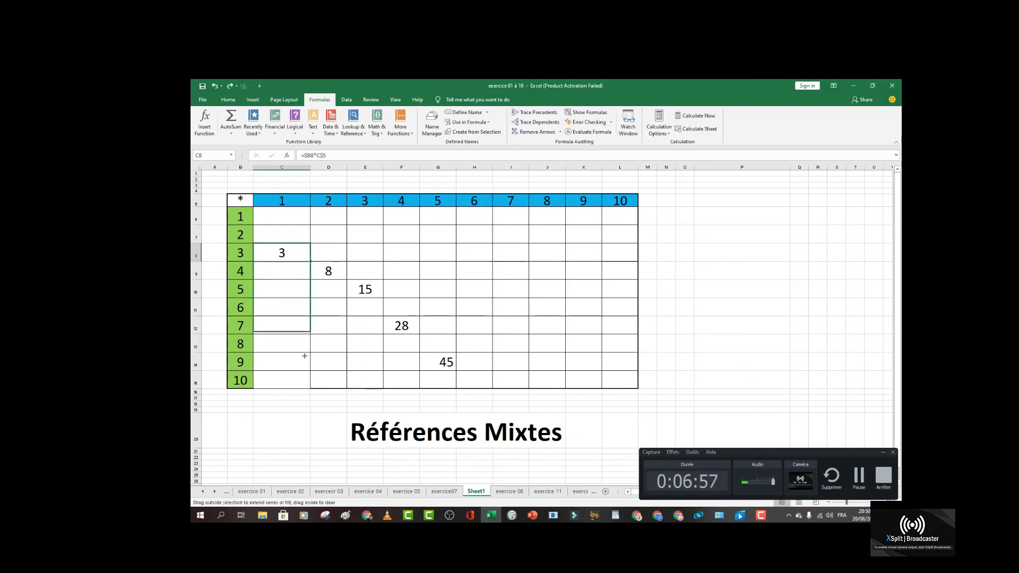
left_click(291, 233)
left_click(298, 253)
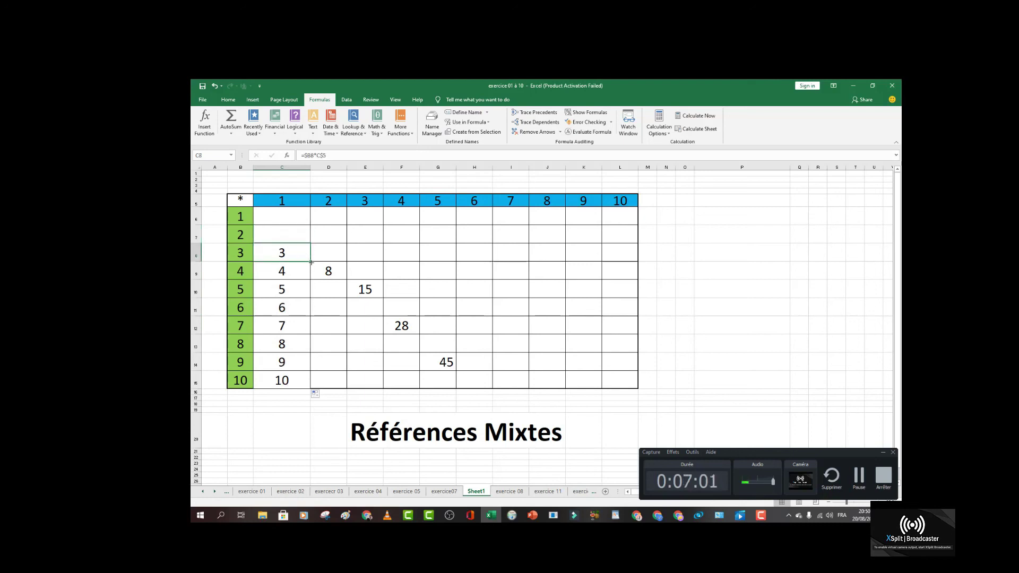
left_click_drag(311, 262, 312, 226)
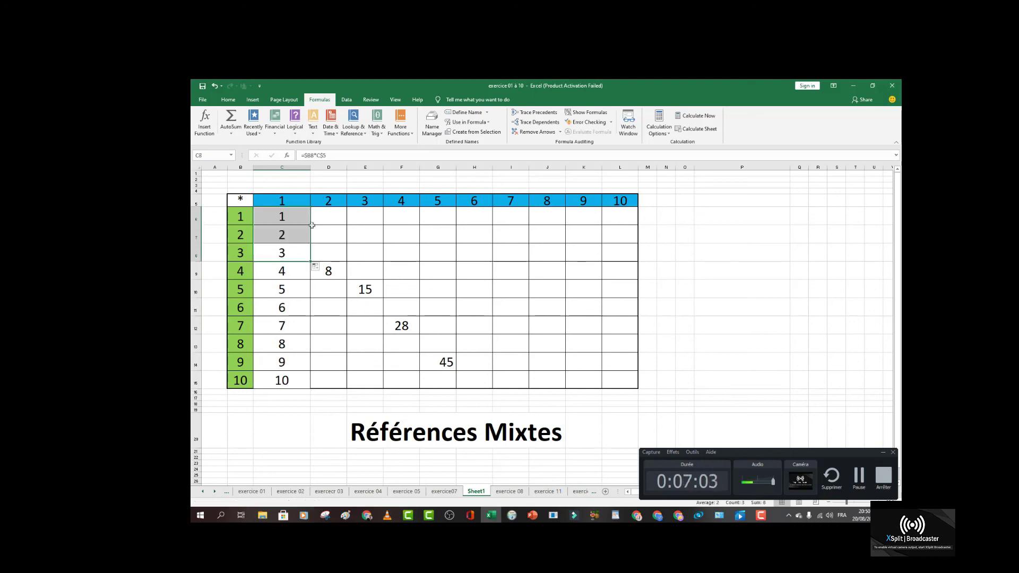
left_click(297, 218)
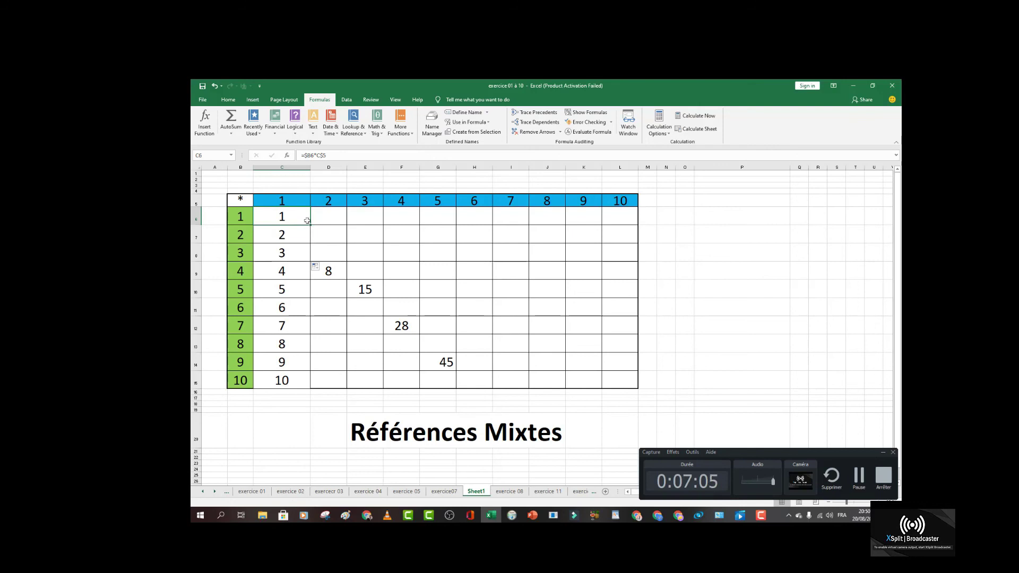
mouse_move(308, 224)
left_mouse_down()
mouse_move(639, 225)
mouse_move(639, 381)
left_mouse_up()
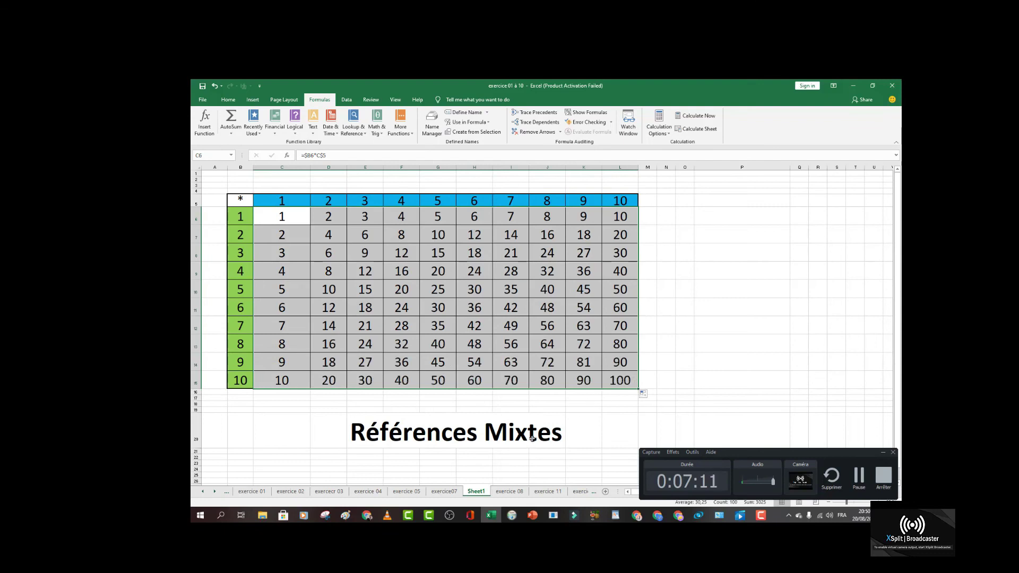